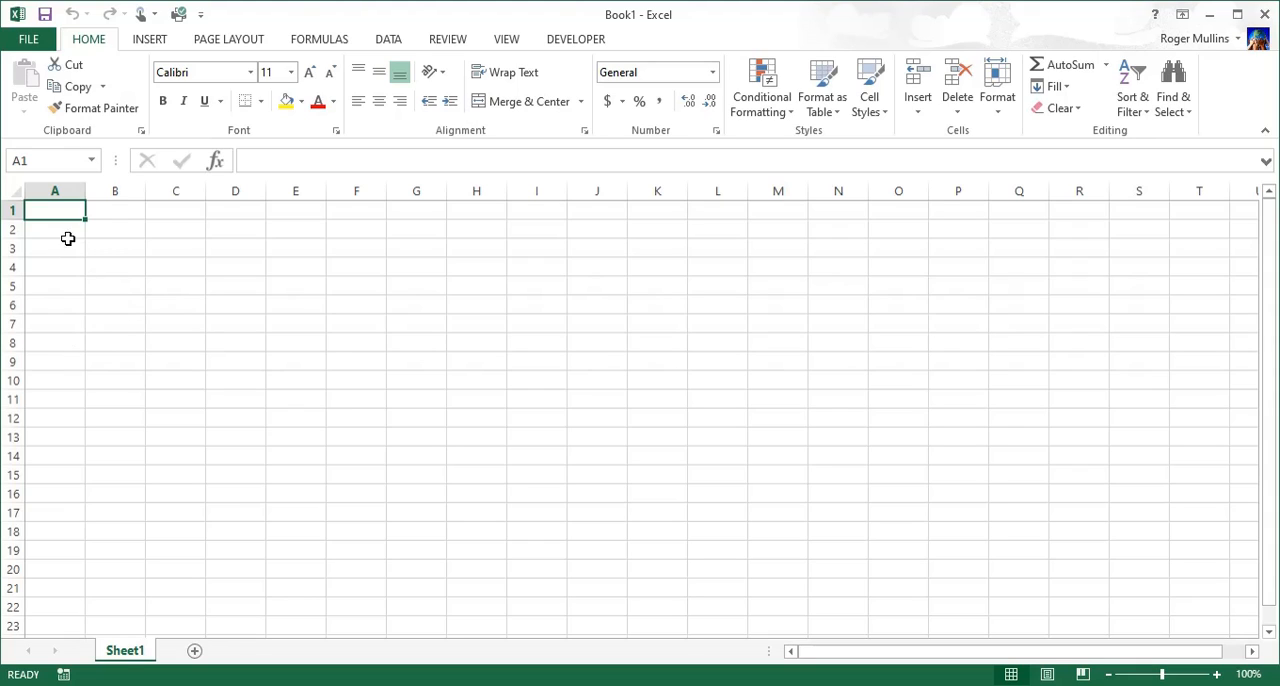
Step: Apply a bottom border to the range A1:F11
left_click_drag(68, 208, 355, 399)
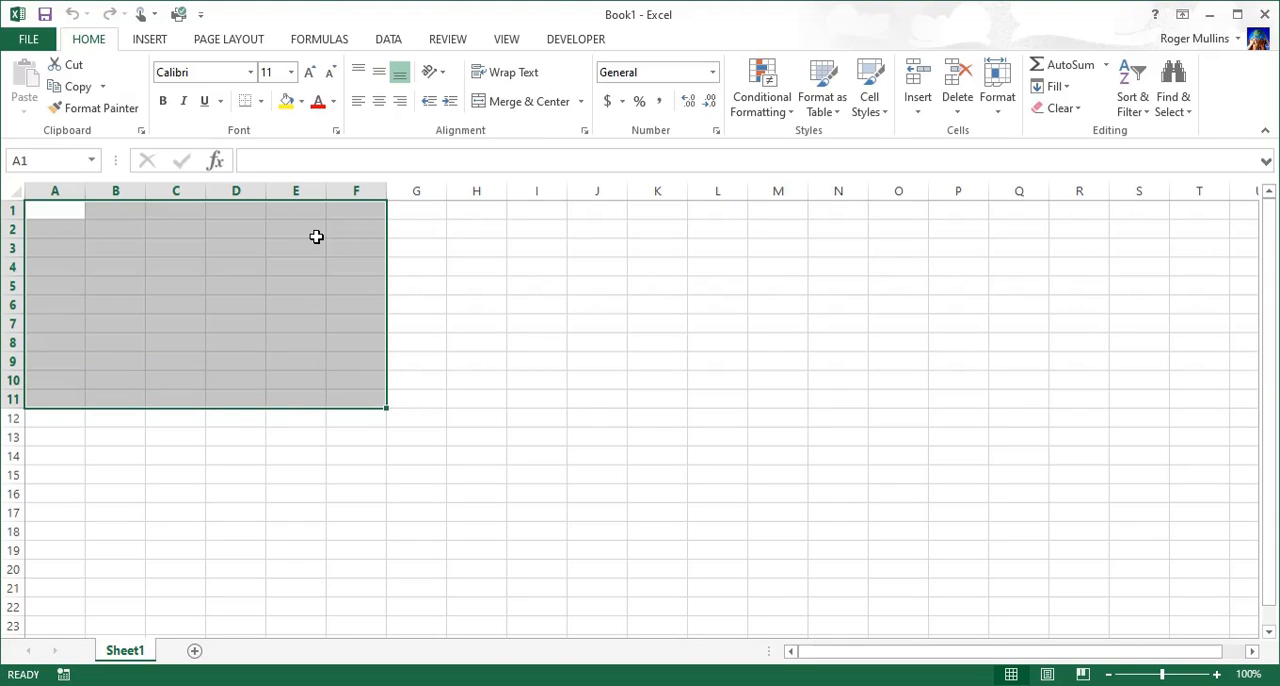
left_click(245, 104)
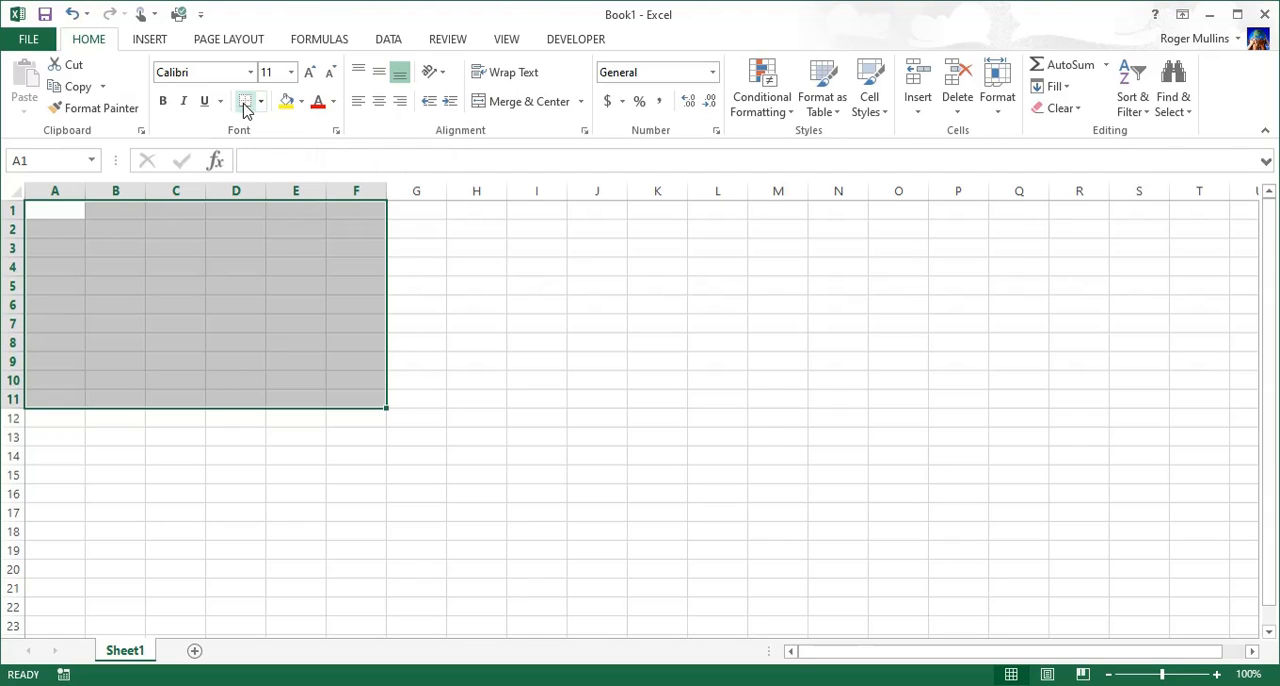
left_click(434, 305)
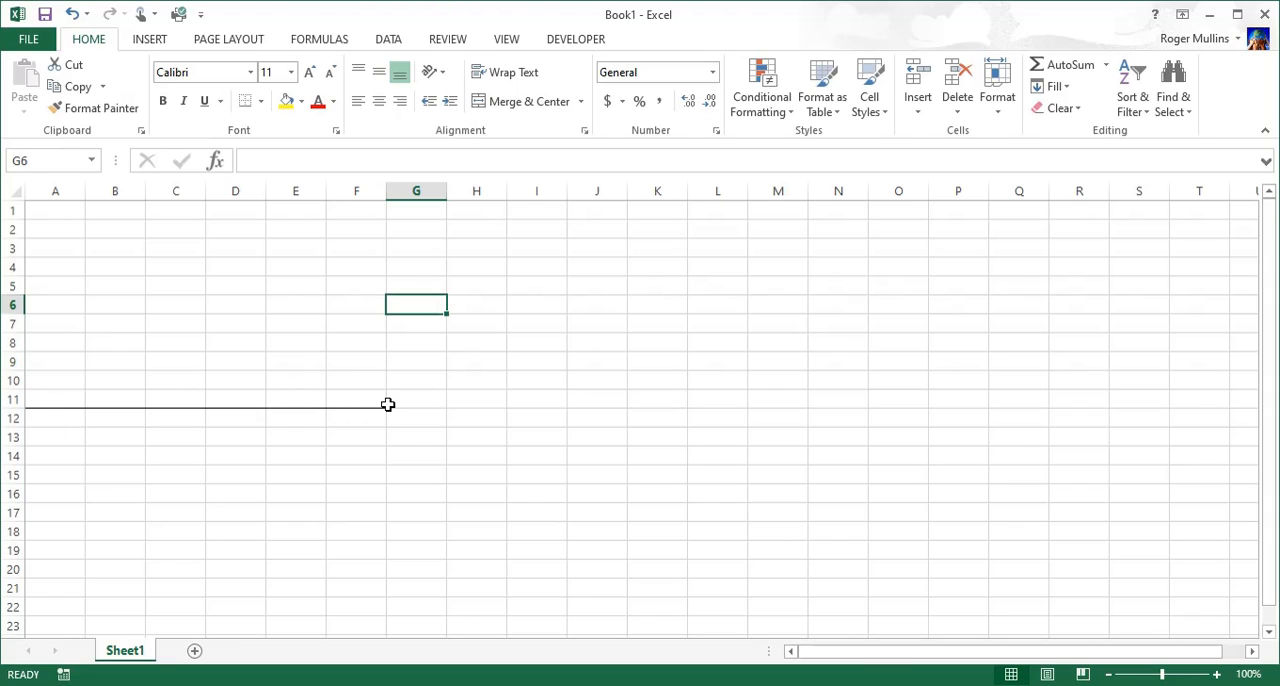
Step: Apply a thick box border around the range A1:F11
left_click(72, 222)
mouse_move(72, 222)
left_mouse_down()
mouse_move(323, 337)
mouse_move(360, 394)
left_mouse_up()
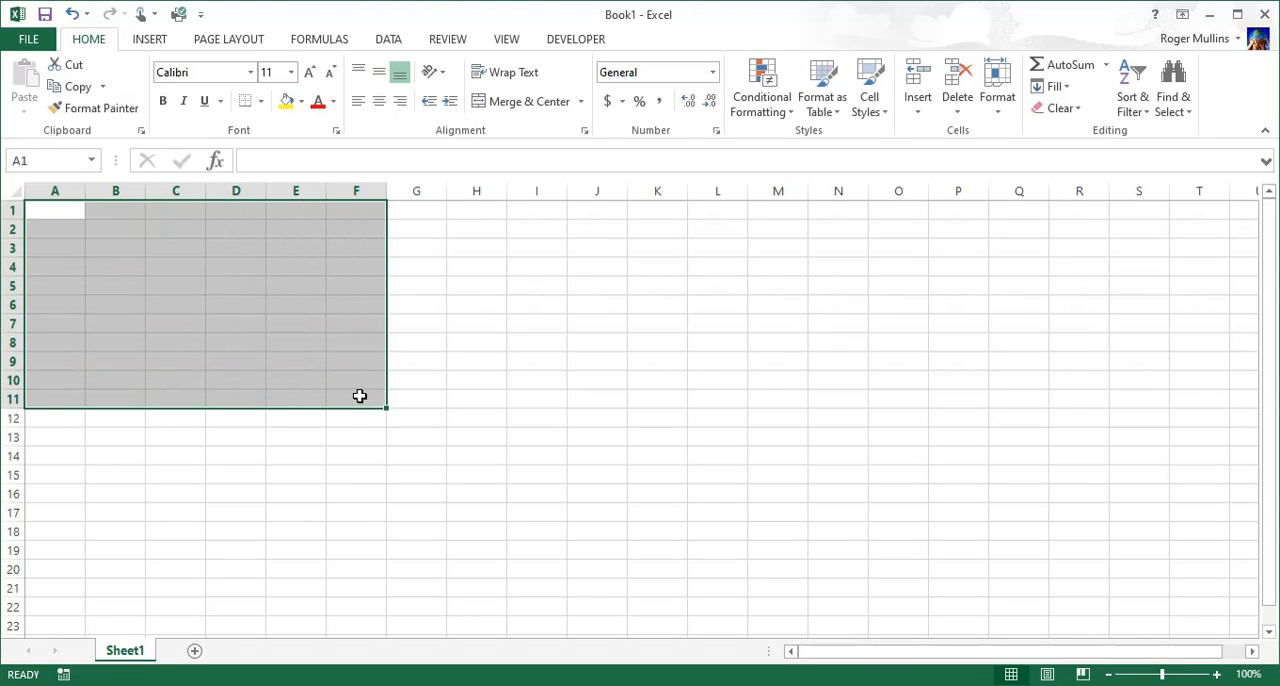
left_click(261, 102)
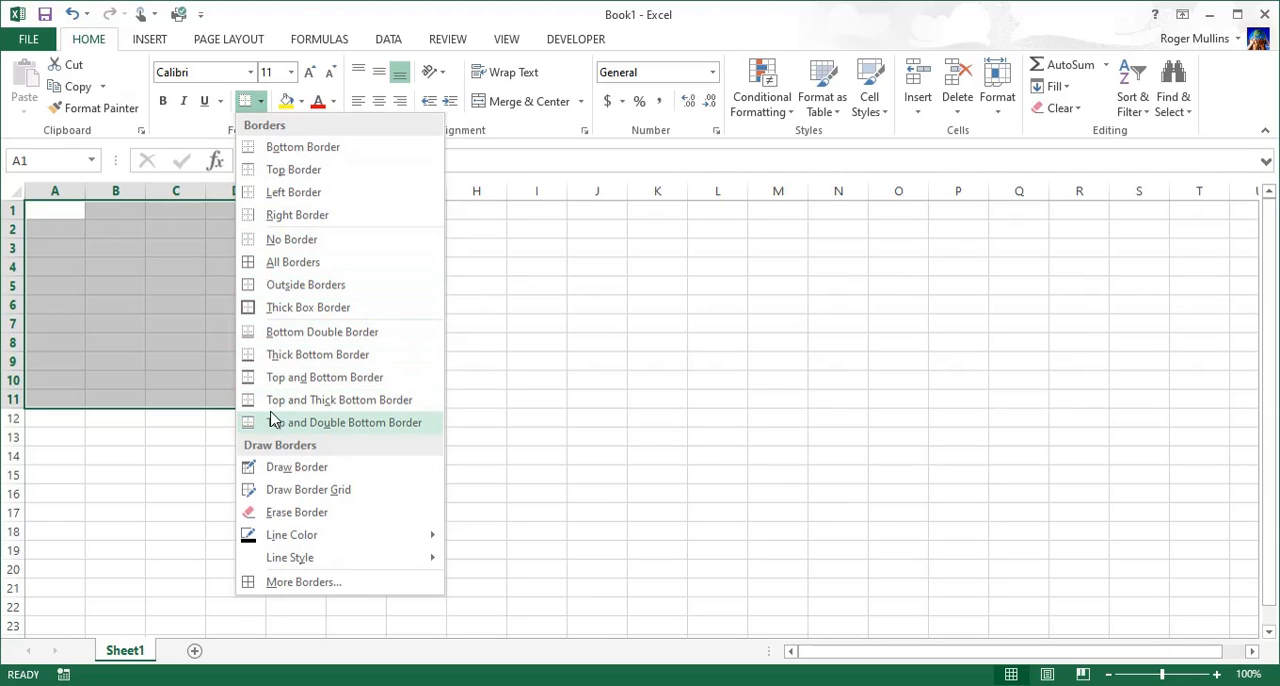
left_click(277, 308)
left_click(445, 424)
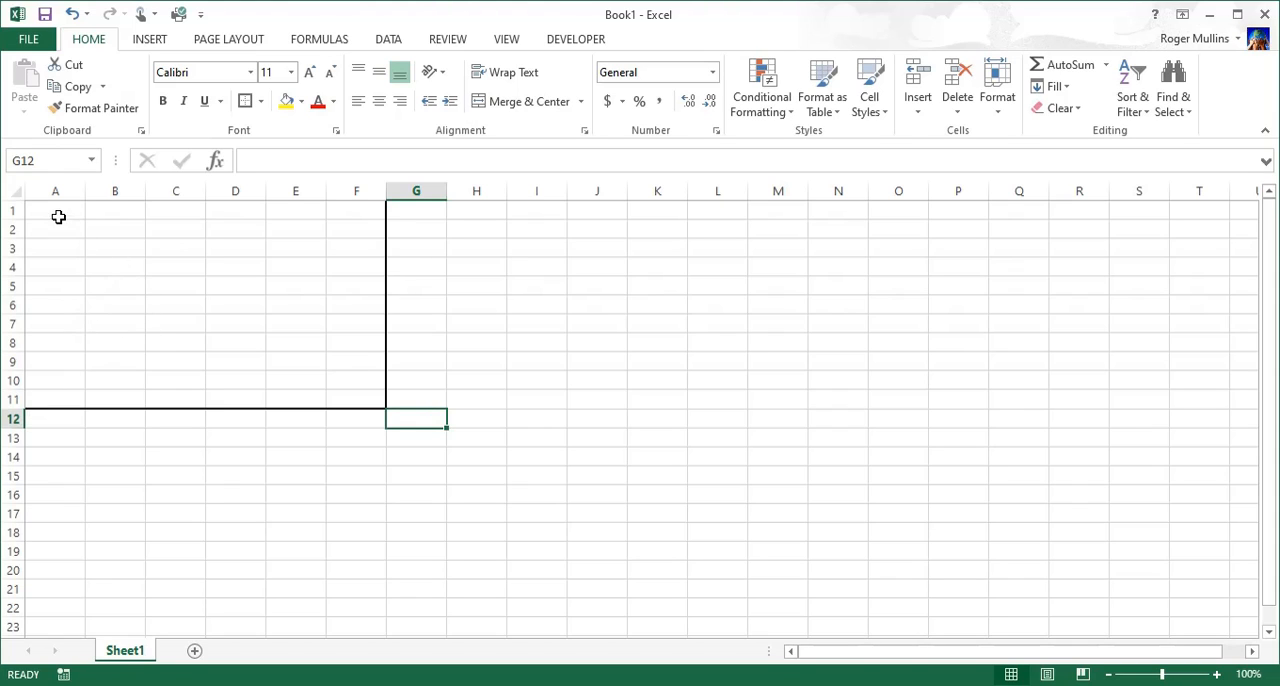
Step: Apply all borders to every cell in the range A1:F11
left_click_drag(57, 213, 360, 400)
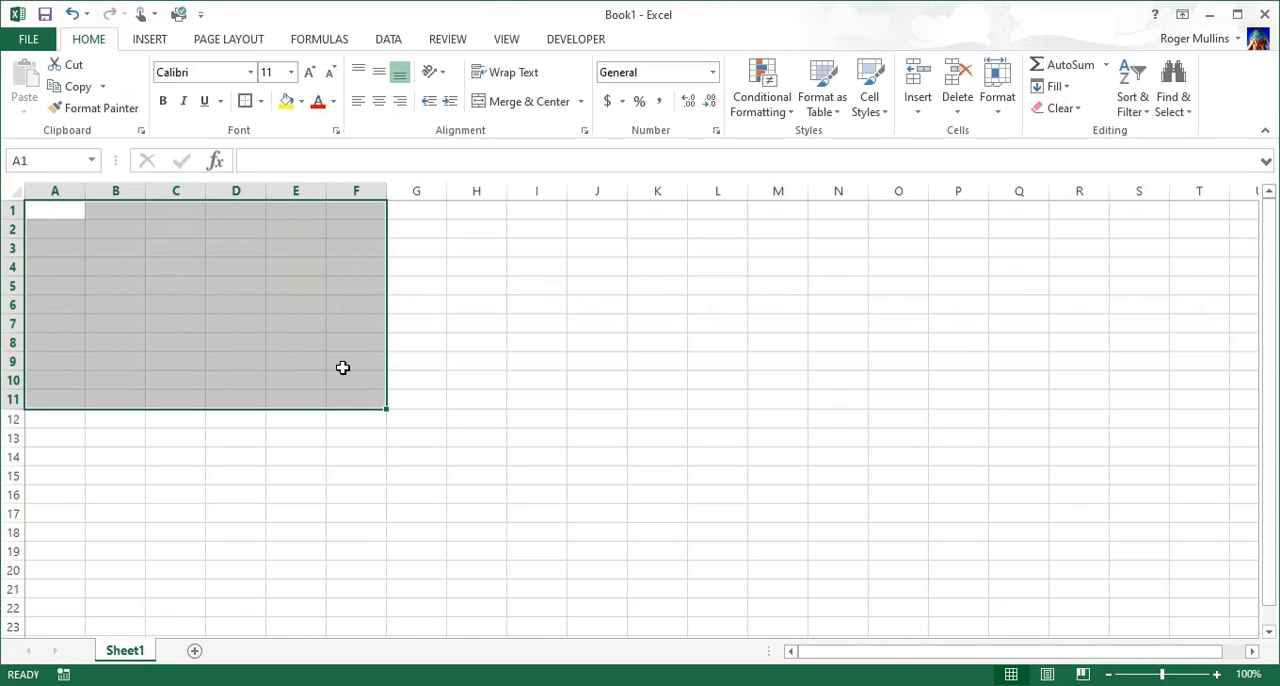
left_click(260, 101)
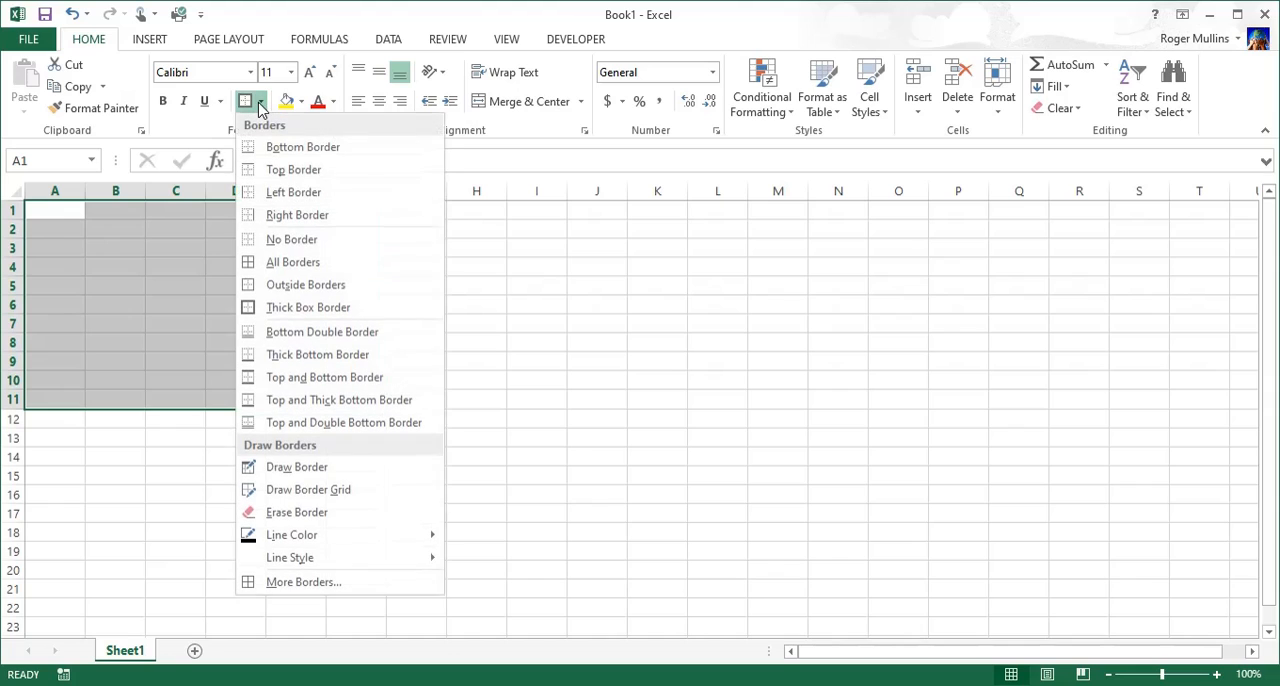
left_click(271, 268)
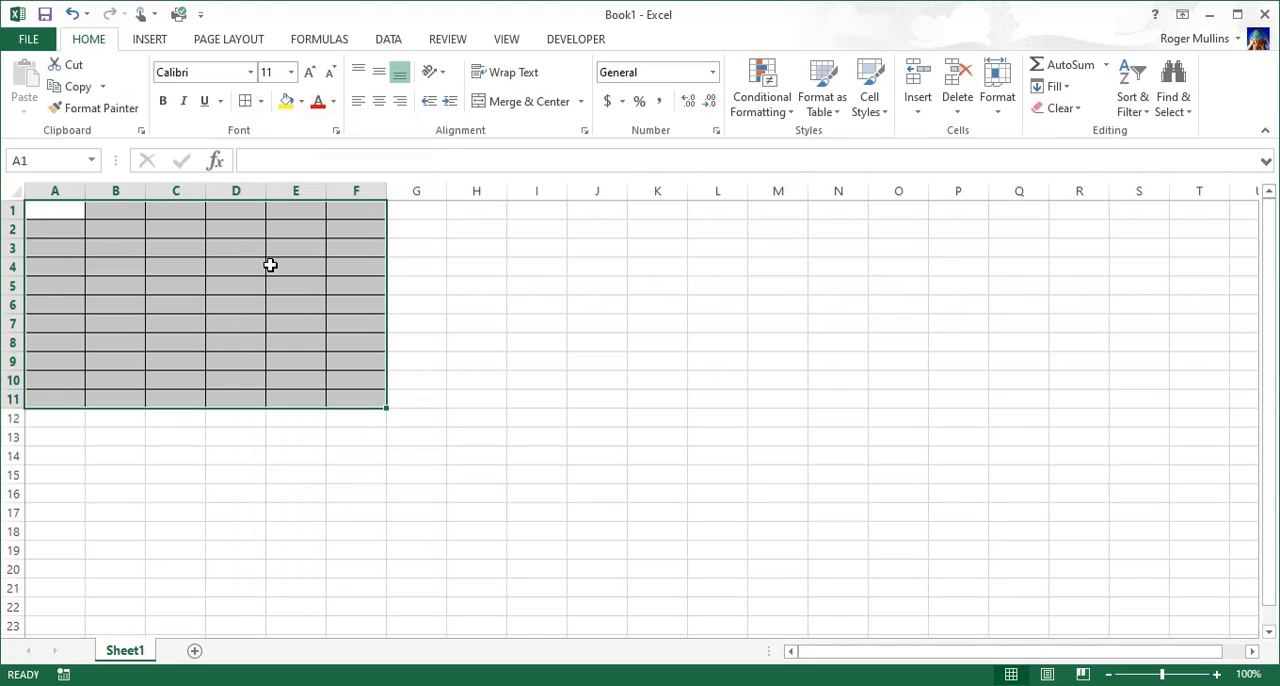
left_click(416, 360)
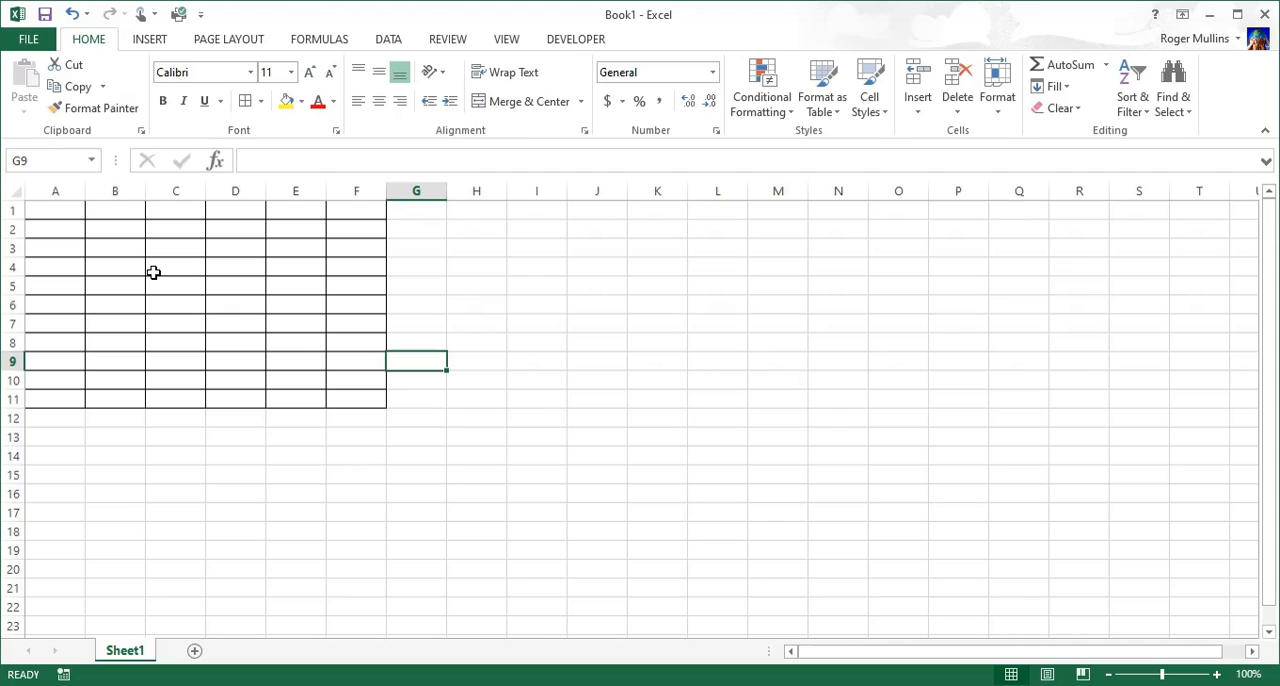
Step: Remove every border from the range A1:F11
left_click(57, 210)
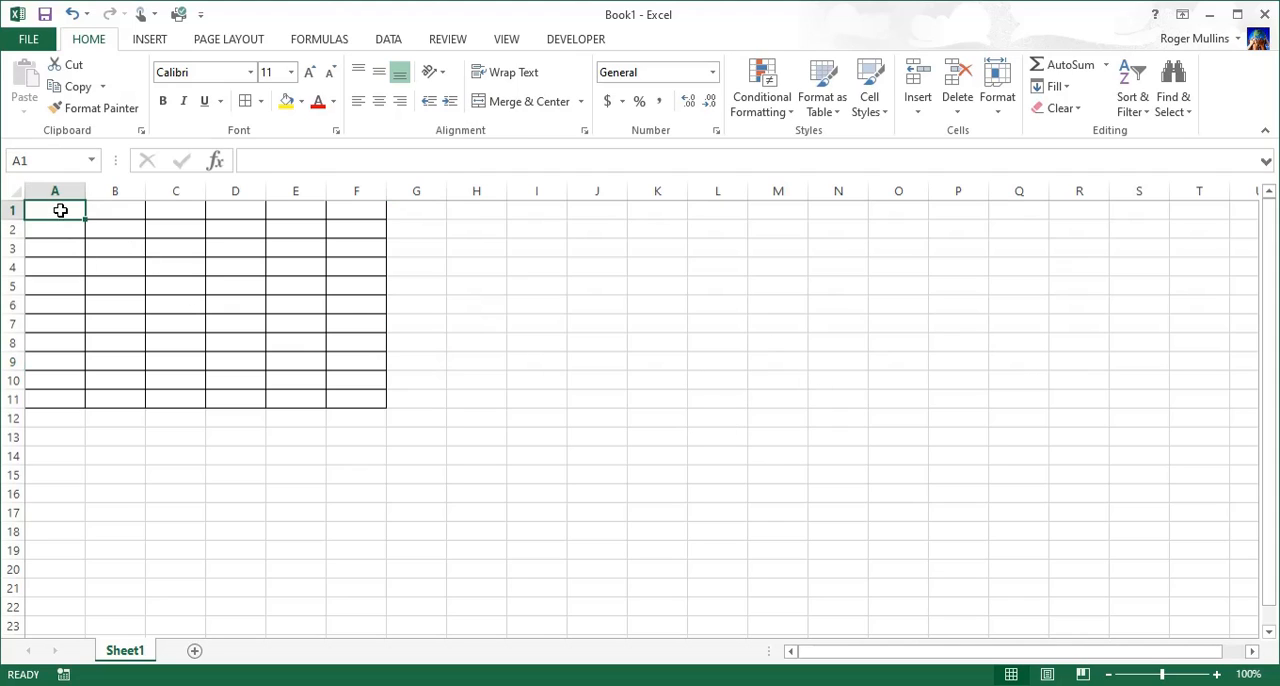
left_click_drag(57, 210, 354, 391)
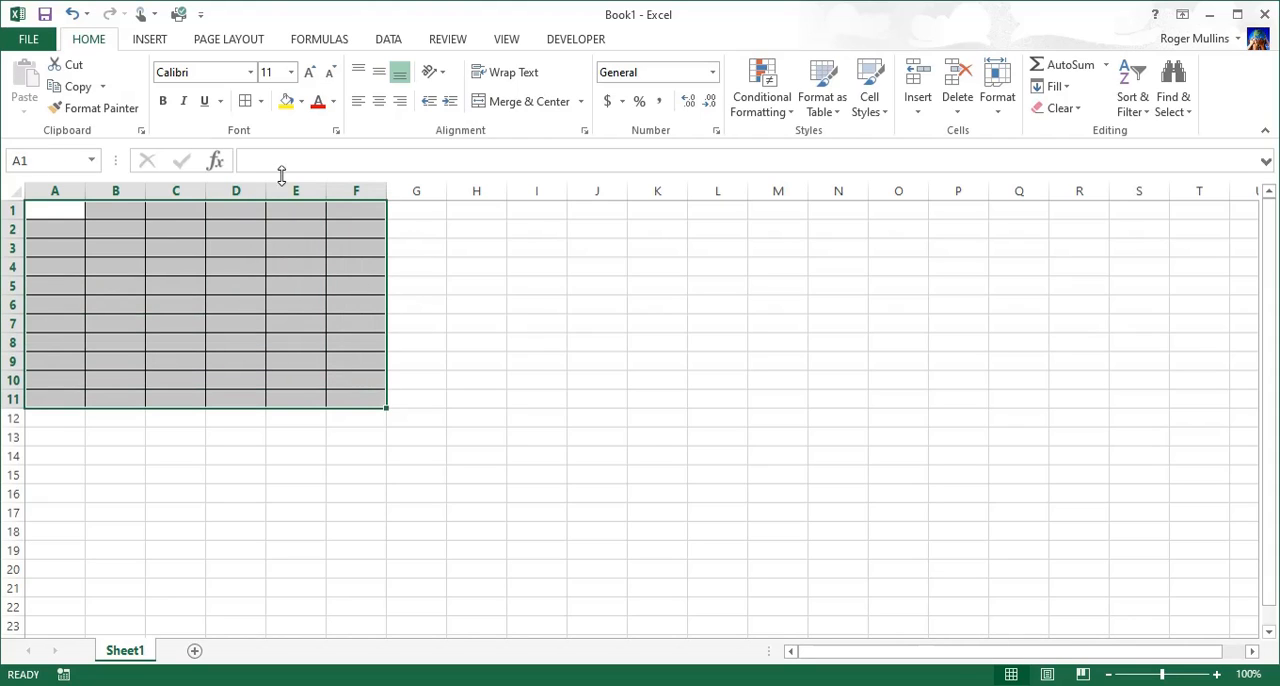
left_click(261, 102)
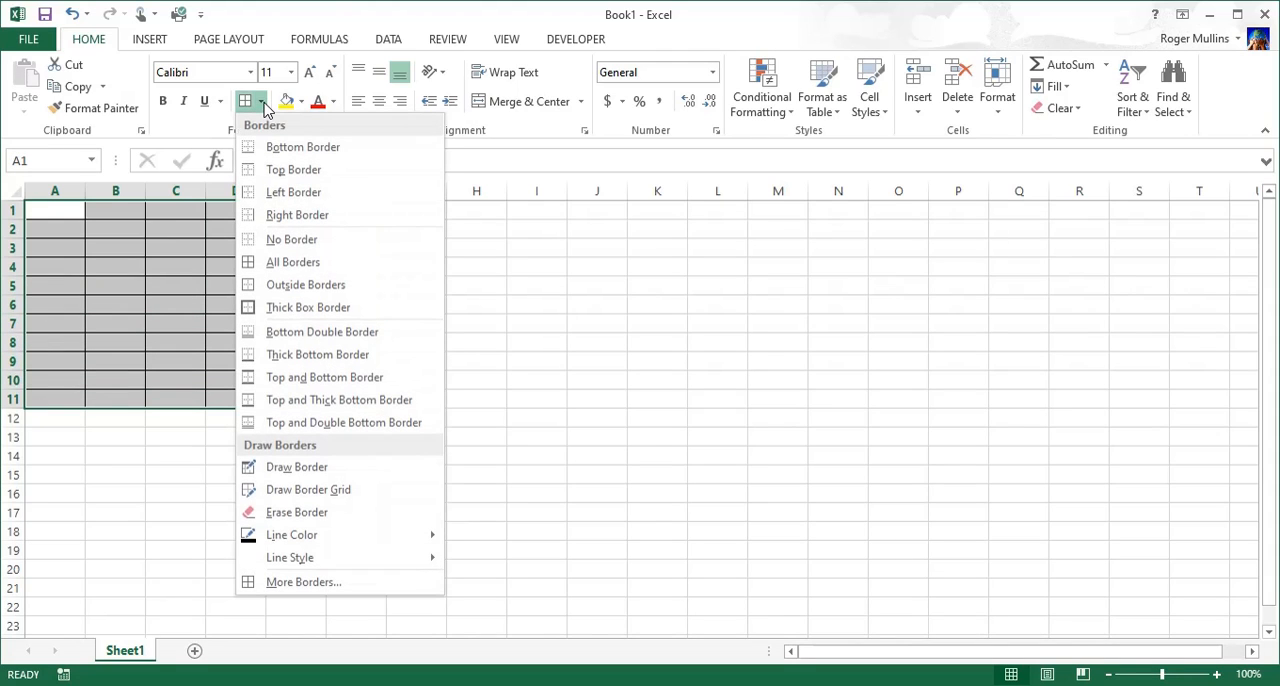
left_click(295, 246)
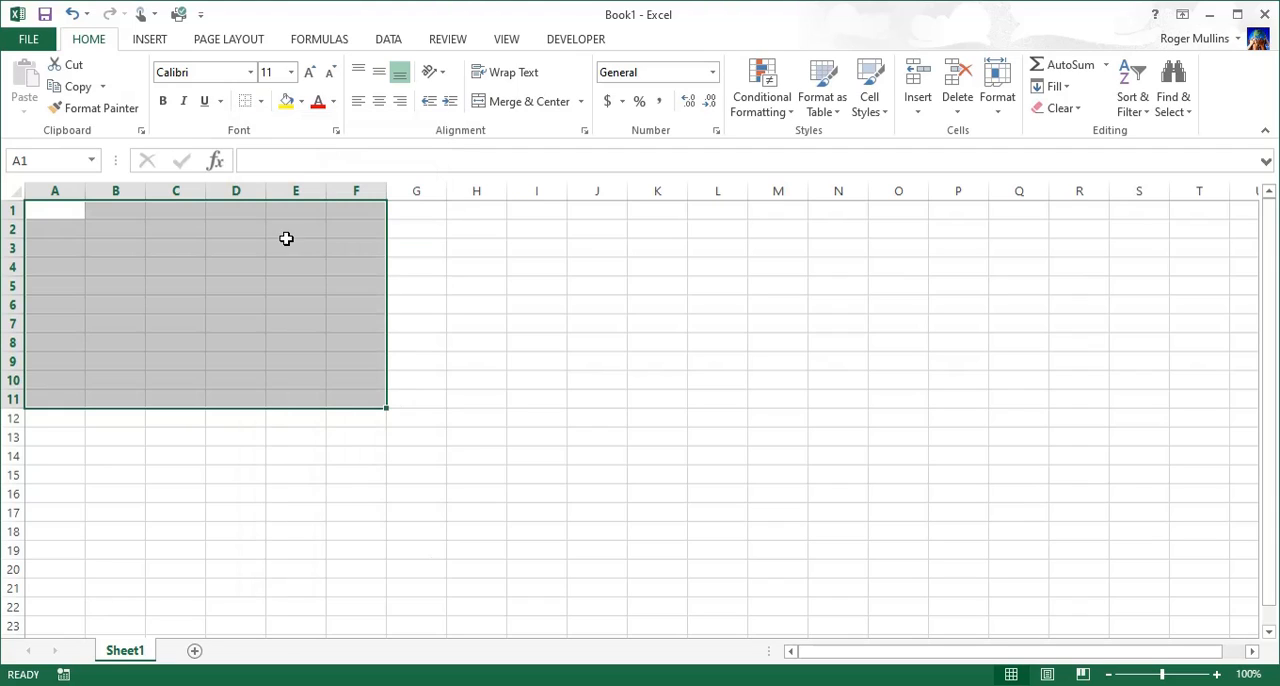
left_click(434, 363)
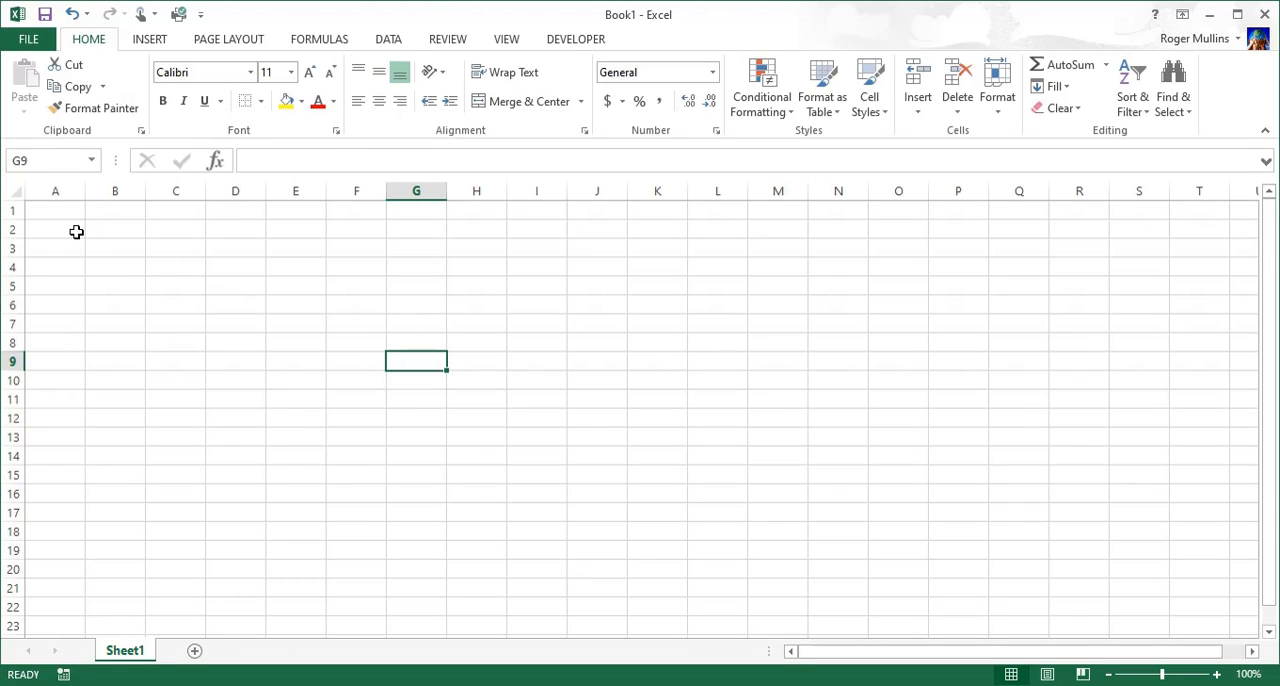
Step: Apply all borders to every cell in the range A1:G12
left_click_drag(54, 211, 428, 418)
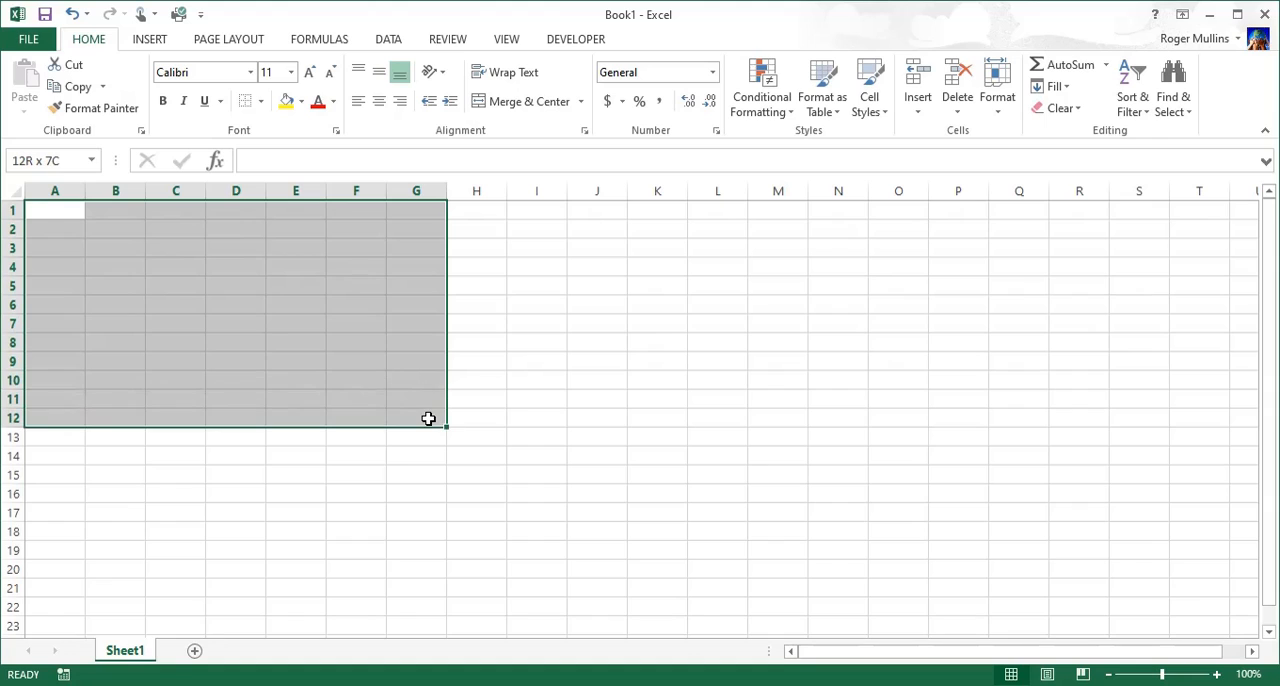
left_click(260, 101)
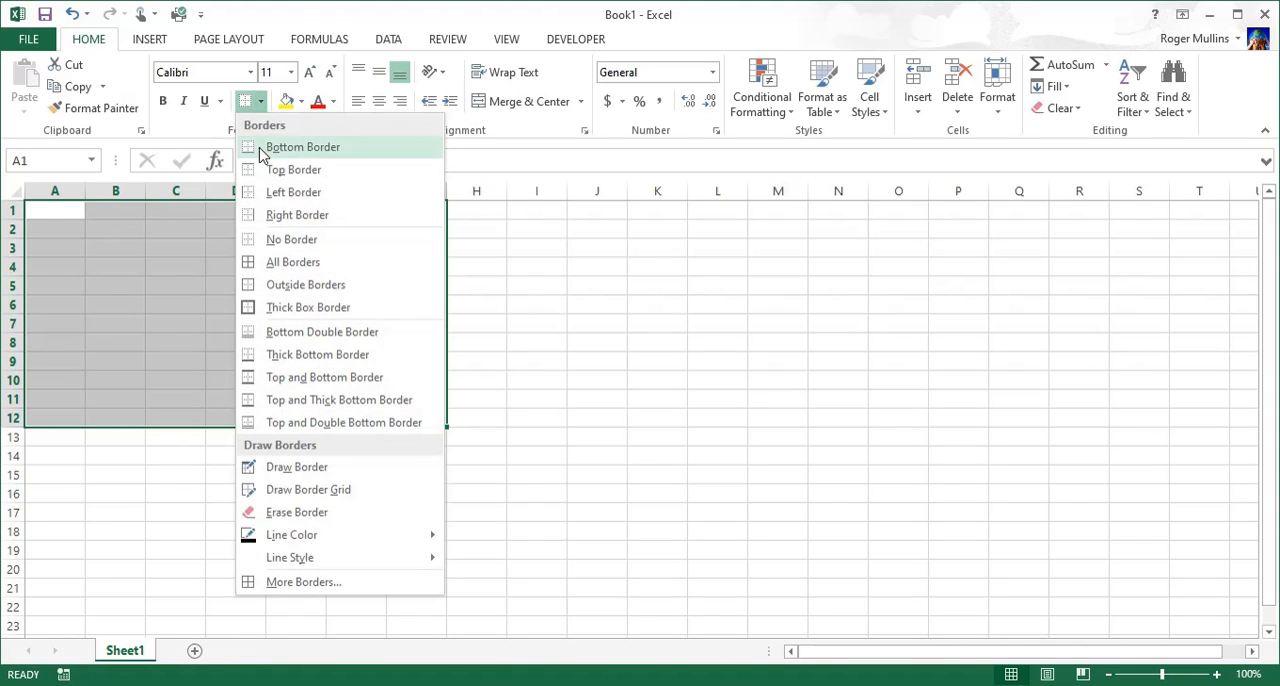
left_click(276, 265)
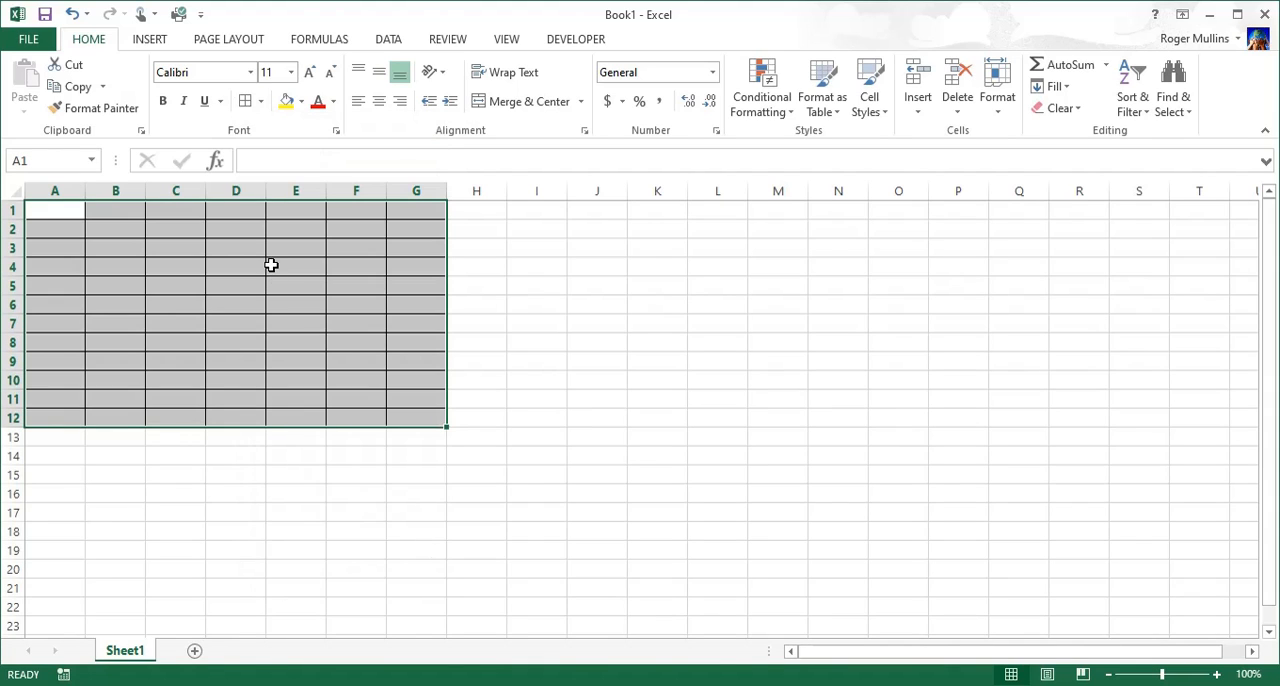
Step: Fill the bordered range A1:G12 with white
left_click(301, 102)
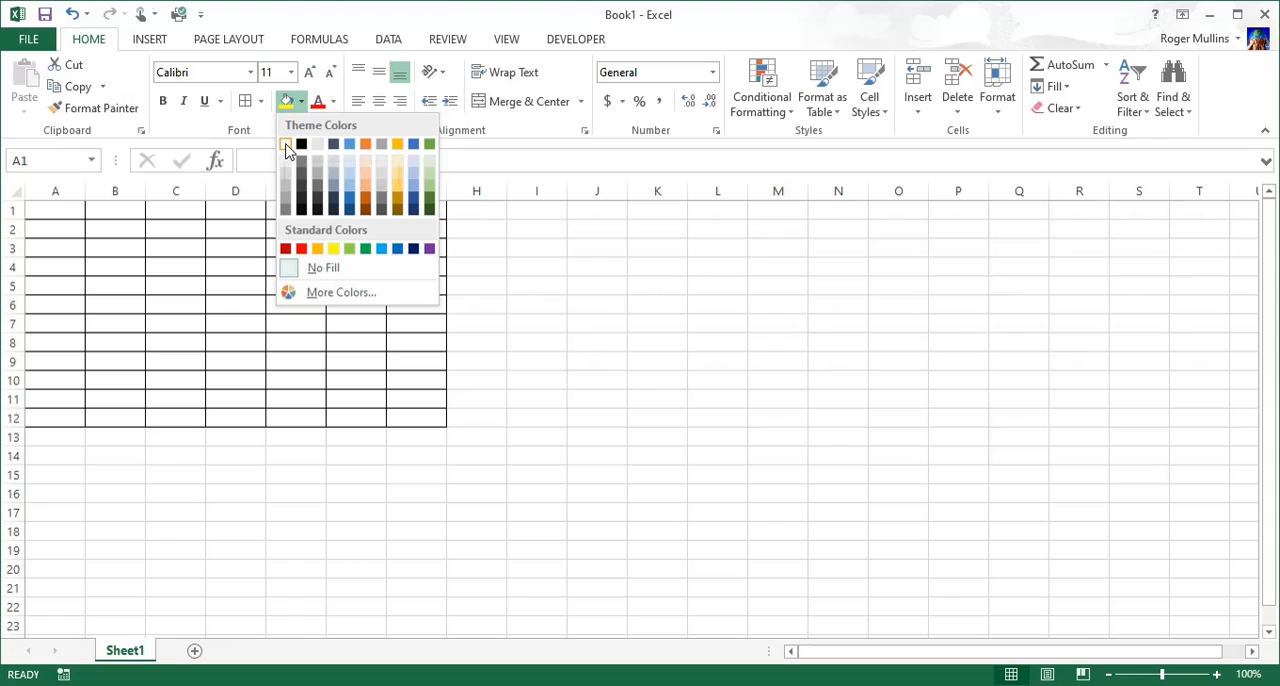
left_click(286, 147)
left_click(499, 345)
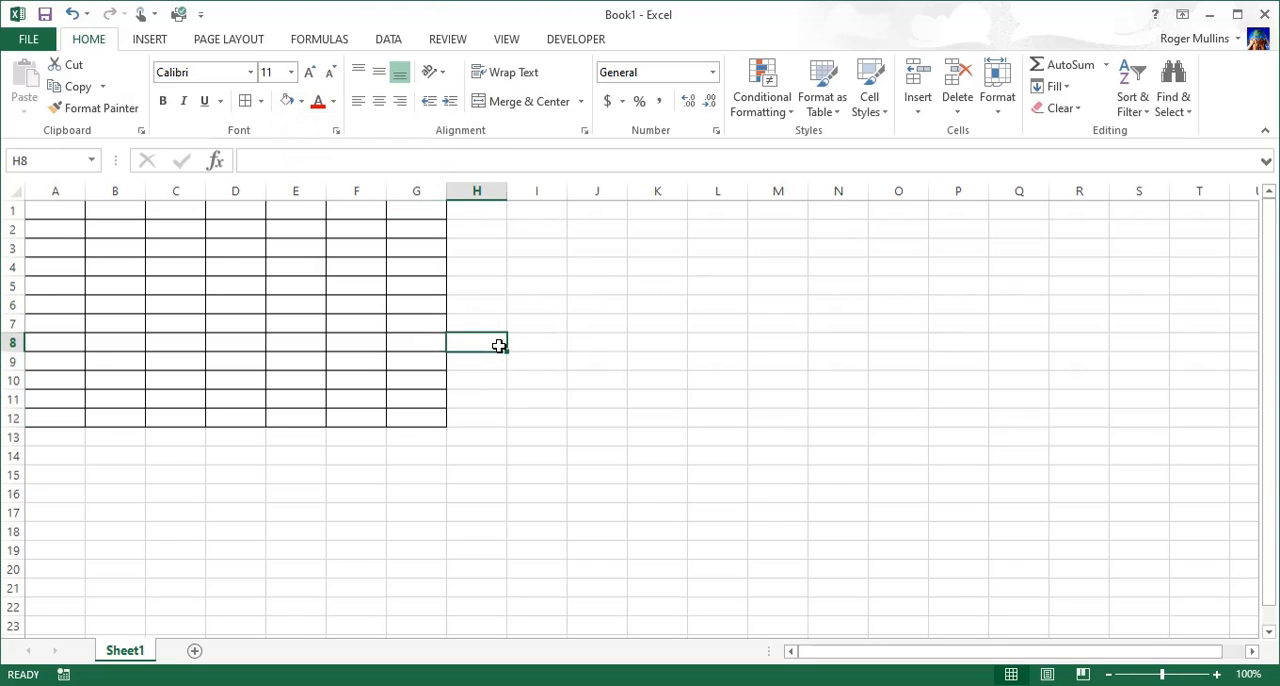
Step: Remove every border from the white-filled range A1:G12
mouse_move(63, 209)
left_mouse_down()
mouse_move(189, 269)
mouse_move(405, 399)
mouse_move(417, 420)
left_mouse_up()
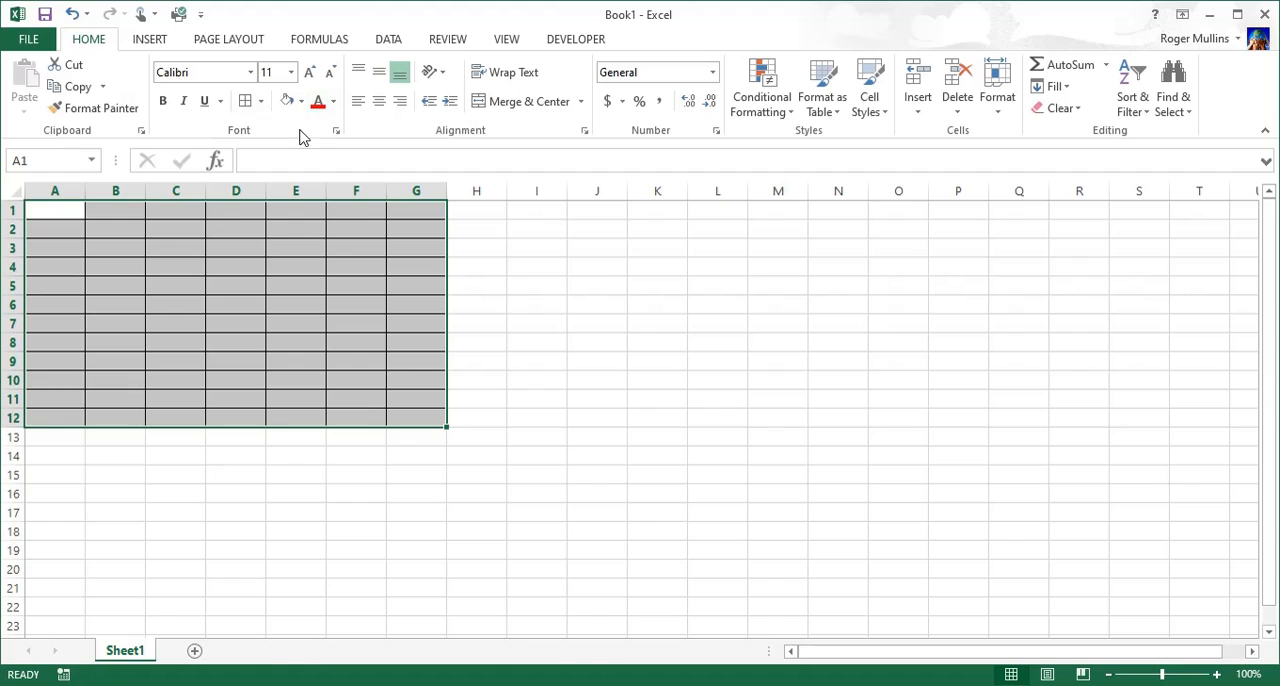
left_click(260, 102)
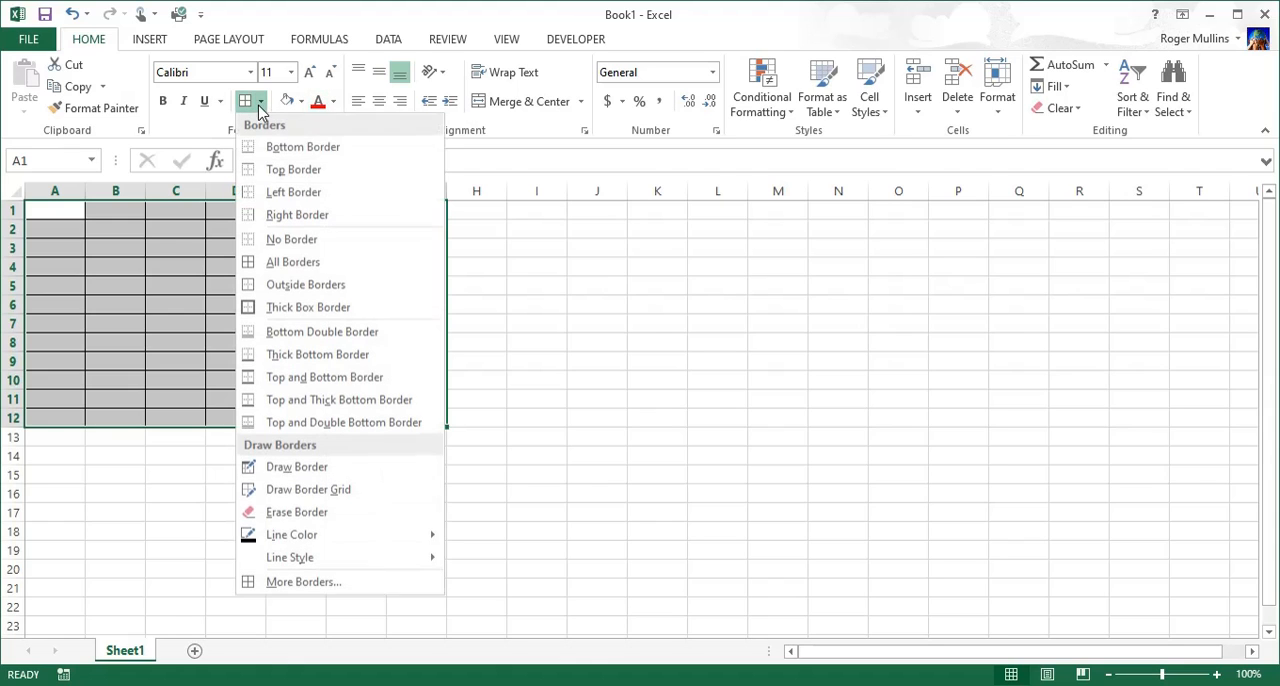
left_click(291, 240)
left_click(495, 344)
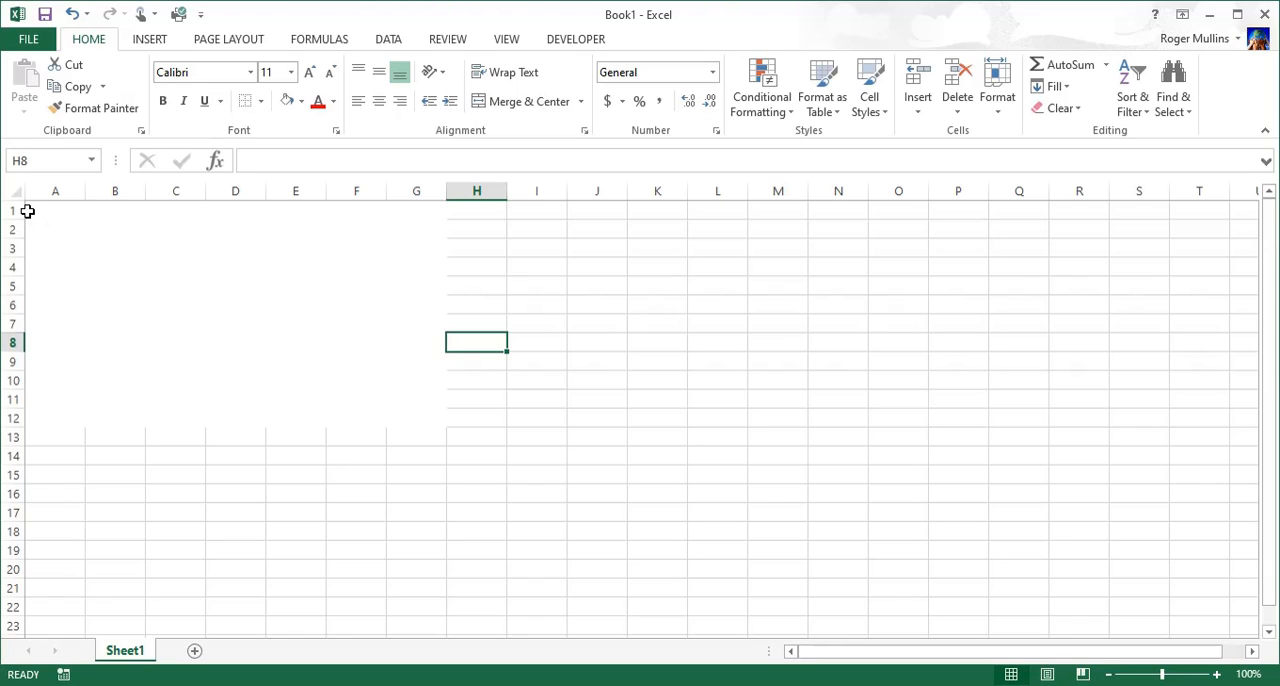
Step: Clear the white fill from A1:G12 by setting it to No Fill
left_click_drag(27, 211, 418, 415)
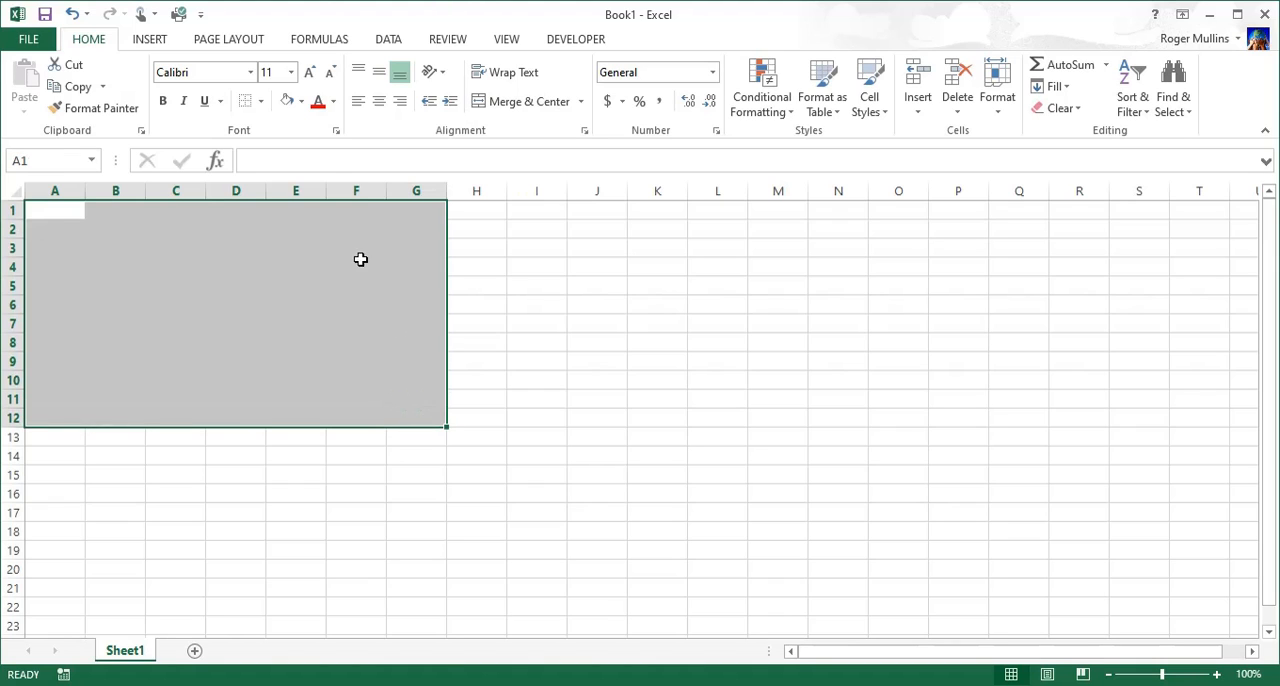
left_click(301, 103)
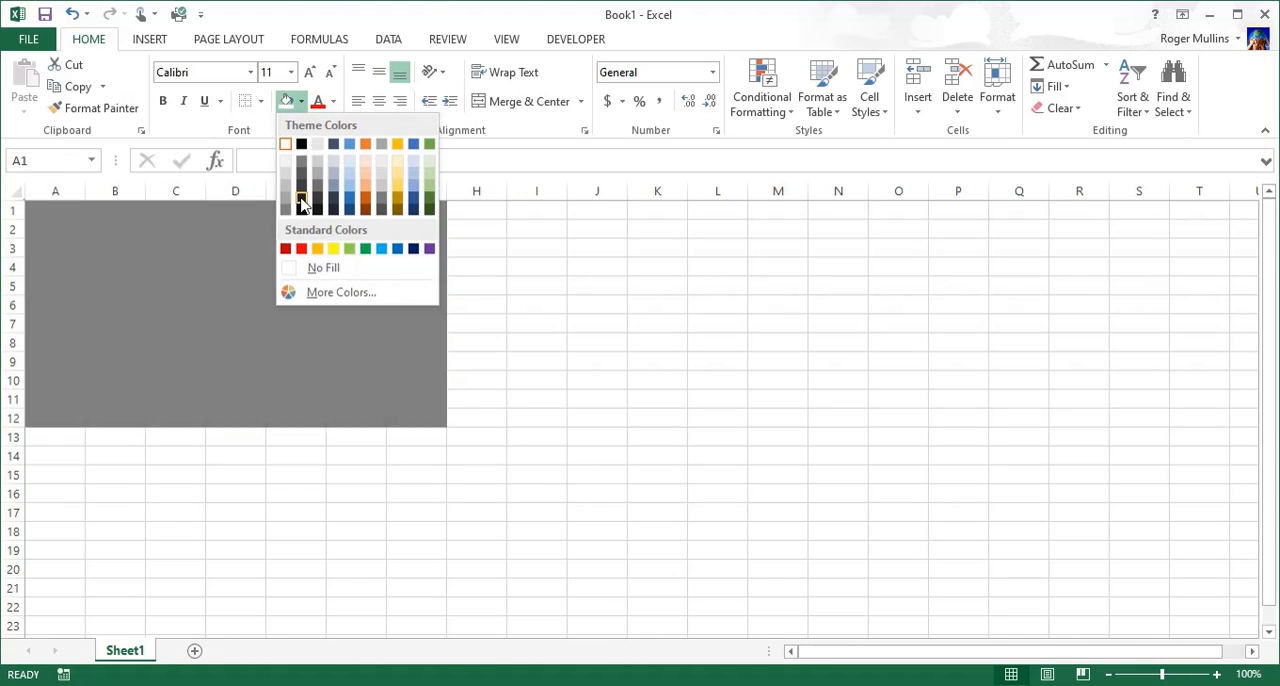
left_click(323, 268)
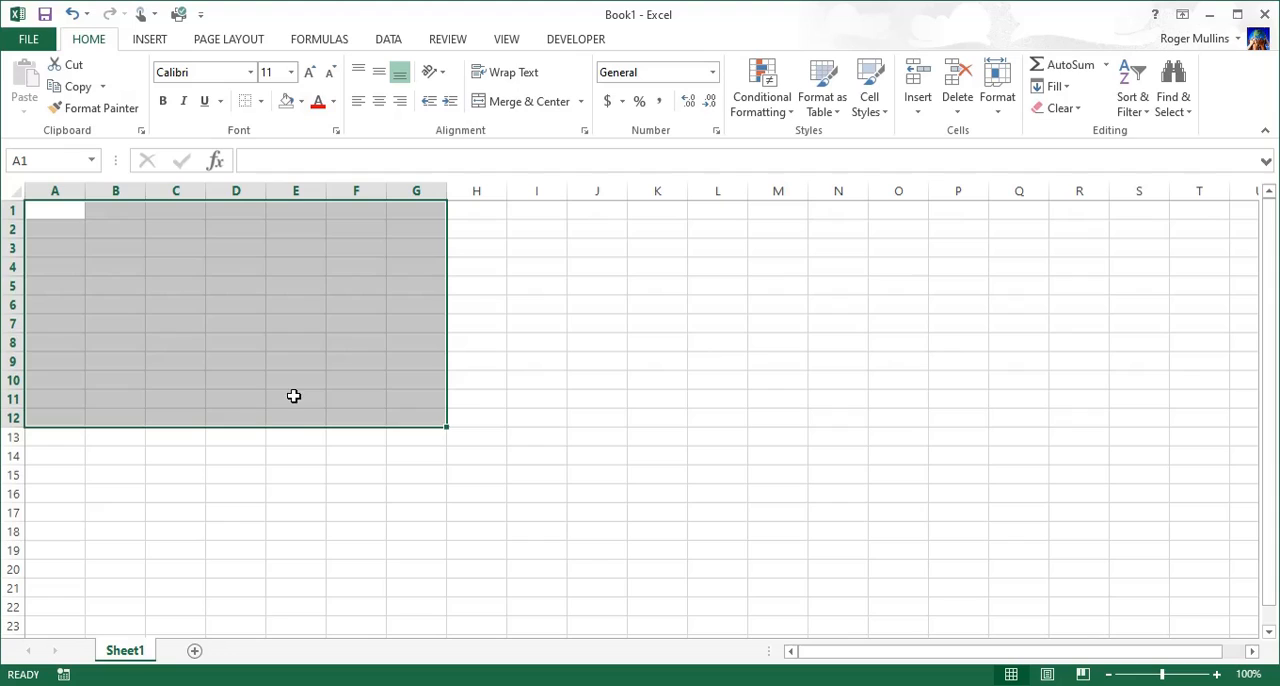
left_click(472, 398)
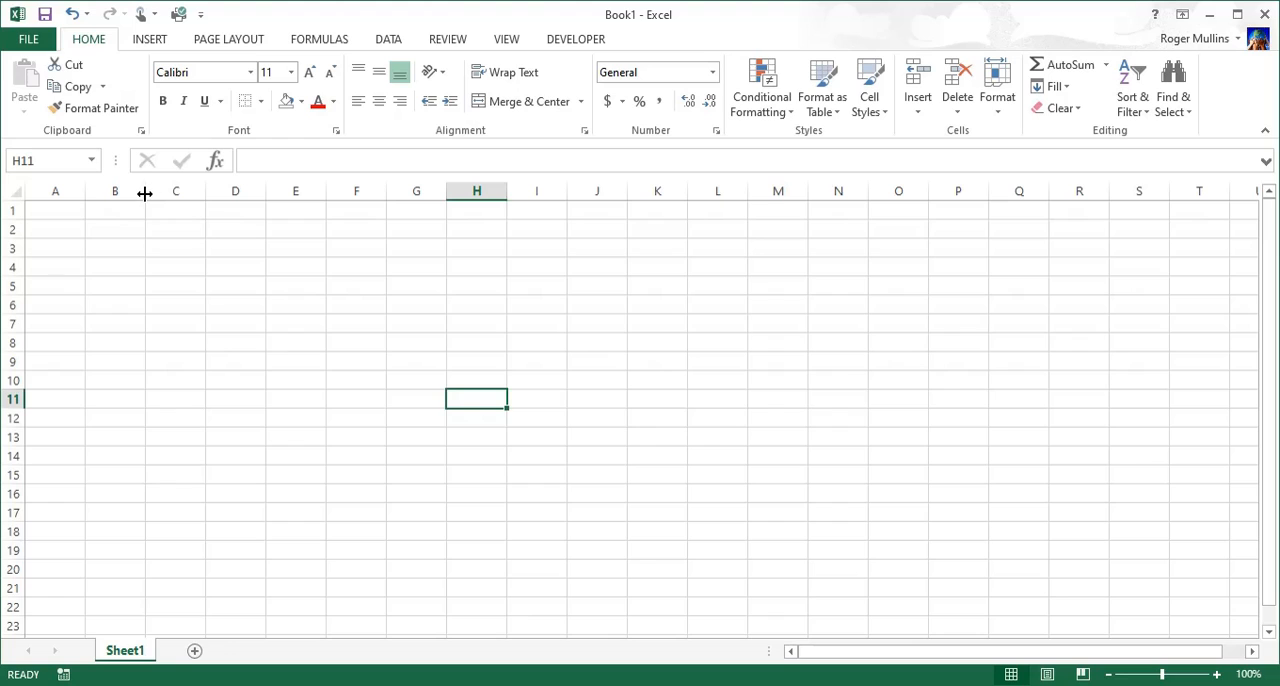
Step: Widen column B and increase the height of row 1, each to about double its size
left_click_drag(145, 194, 203, 204)
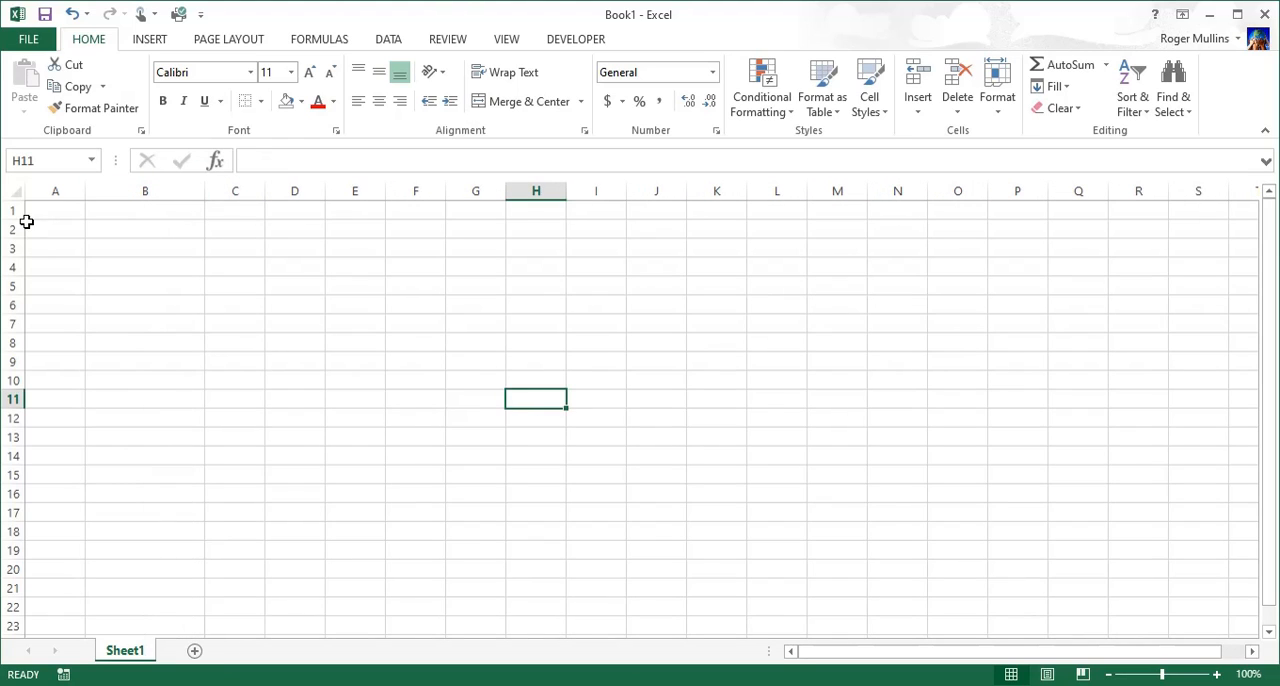
left_click_drag(19, 219, 22, 238)
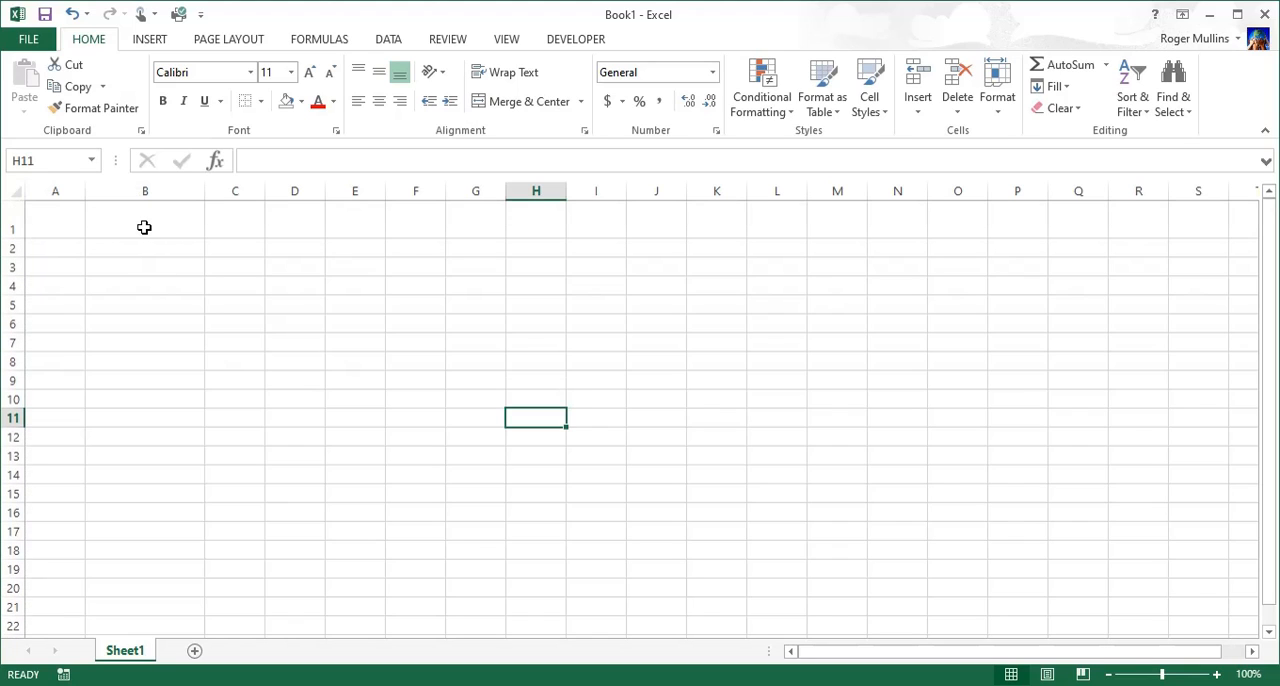
Step: Enter the person's first name in the enlarged cell B1
left_click(142, 224)
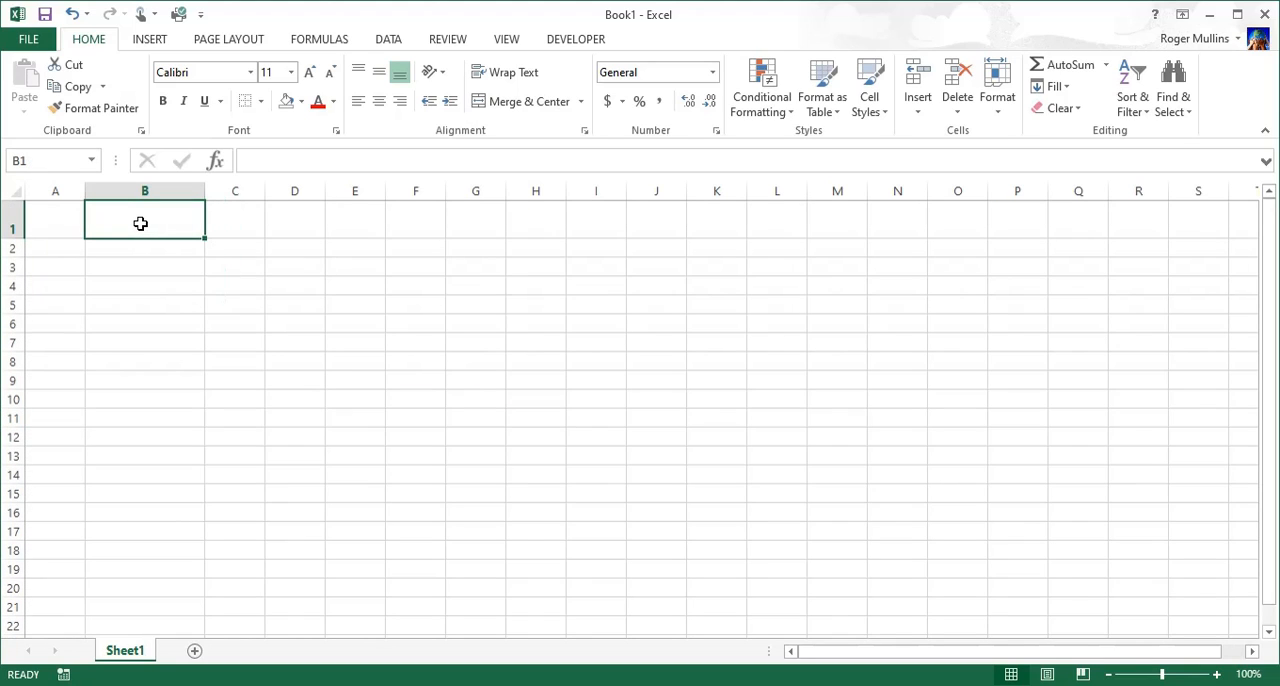
type("Roger")
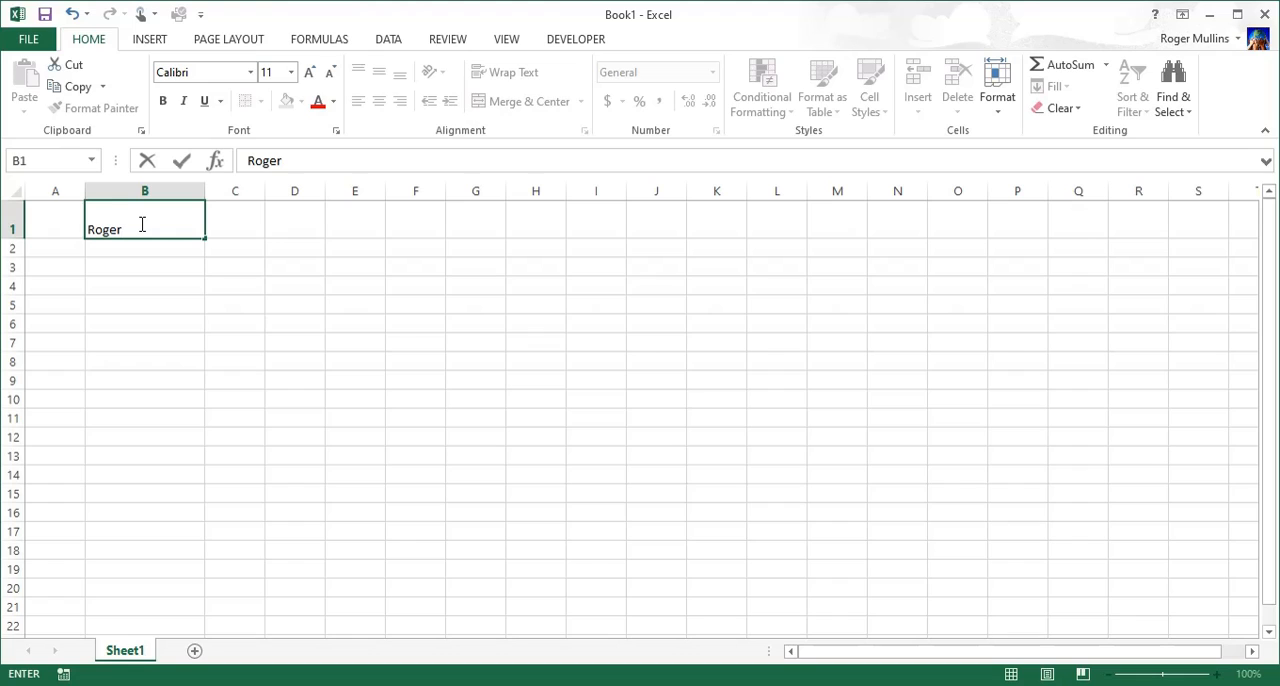
left_click(229, 248)
Step: Try top and middle vertical alignment on the text in B1, finishing with bottom alignment
left_click(173, 215)
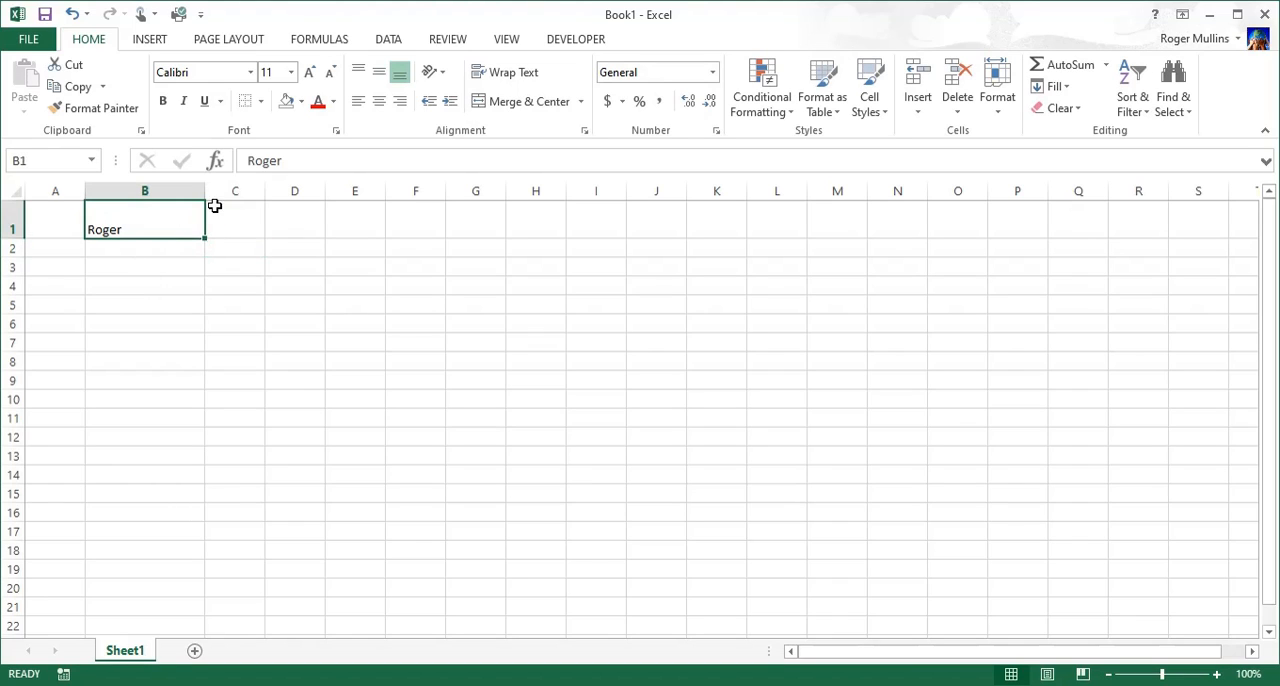
left_click(359, 74)
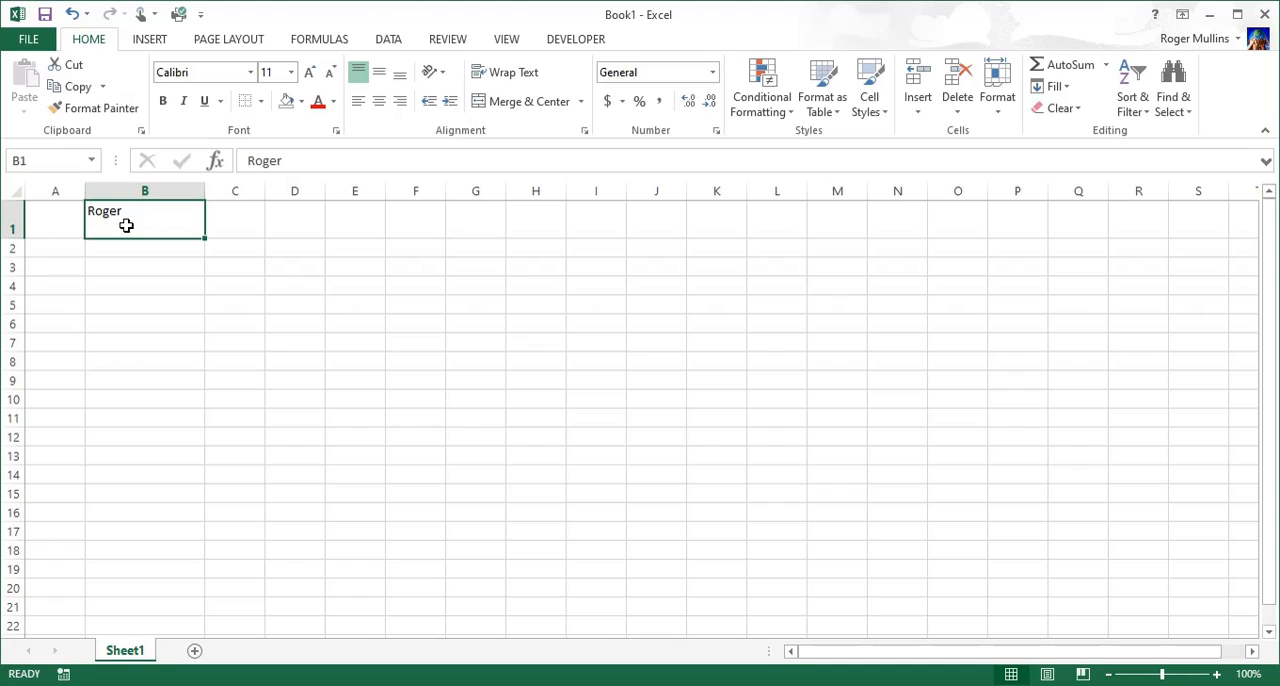
left_click(379, 74)
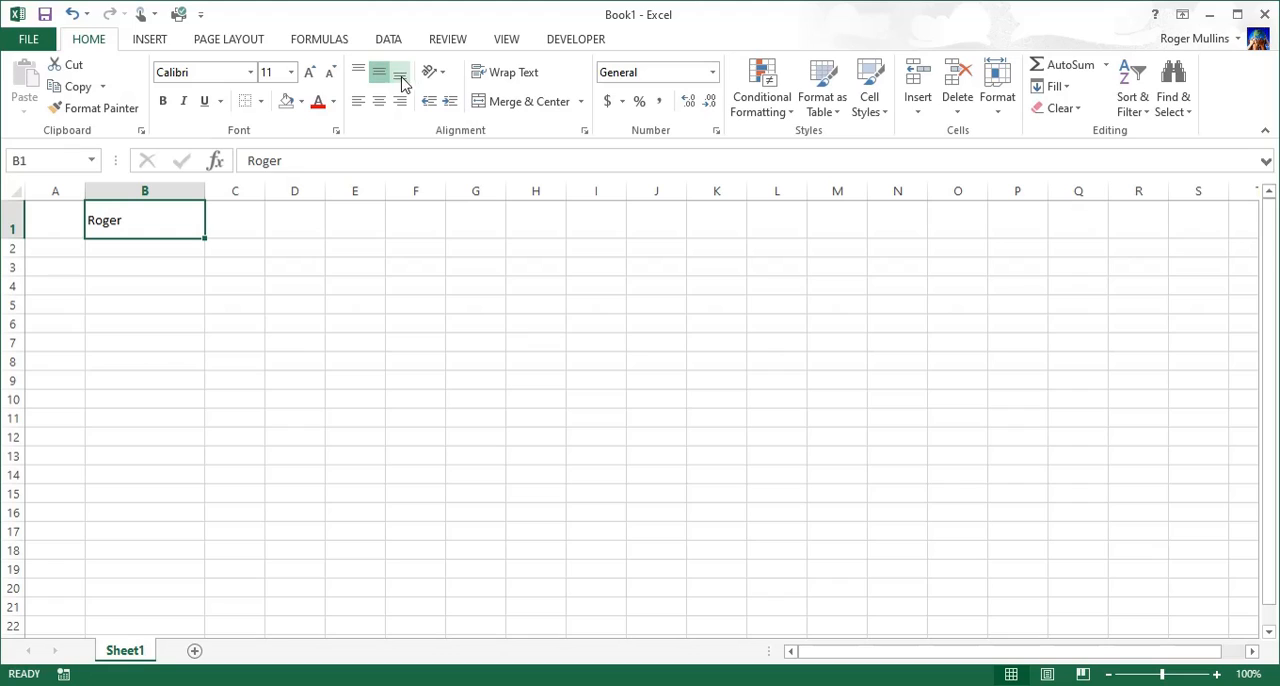
left_click(400, 76)
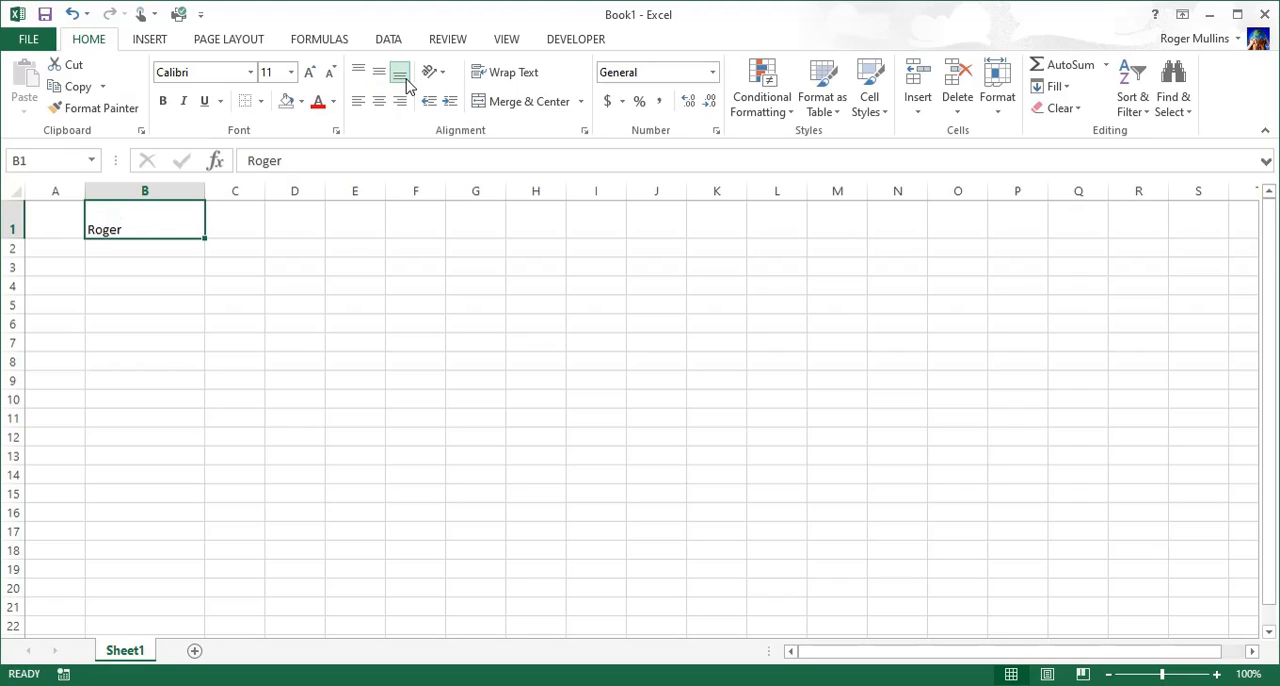
Step: Try left and center horizontal alignment on the text in B1, finishing with right alignment
left_click(358, 103)
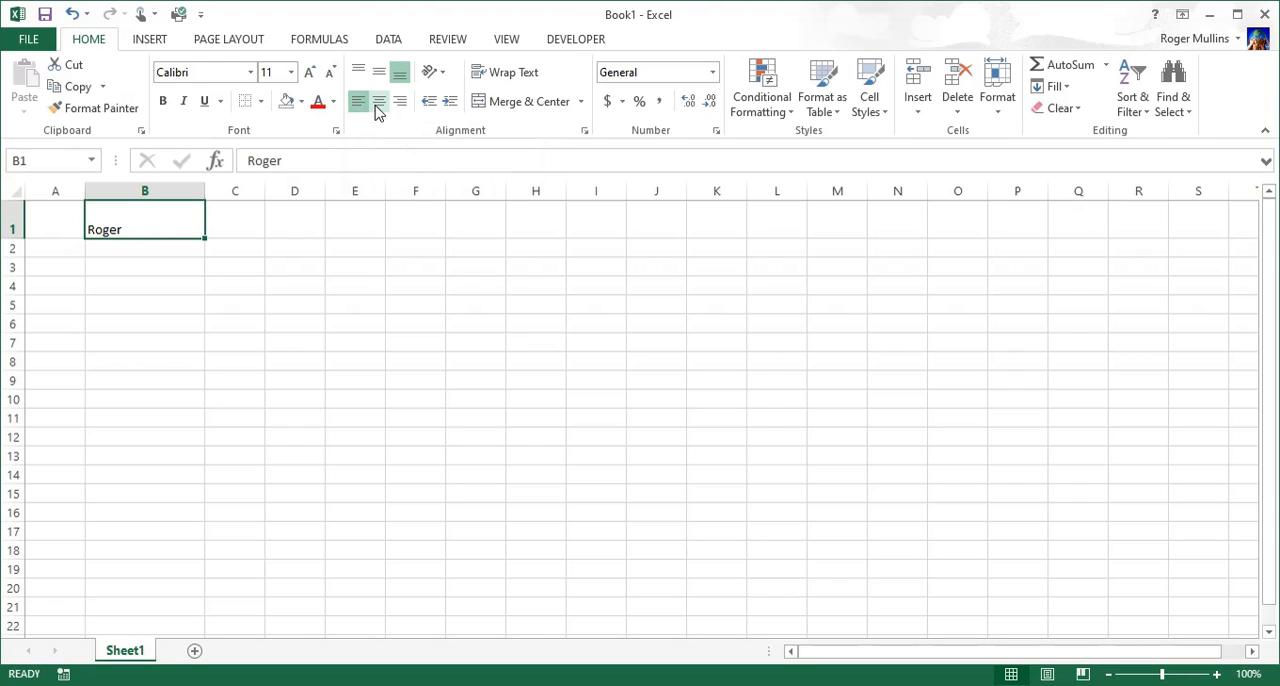
left_click(380, 103)
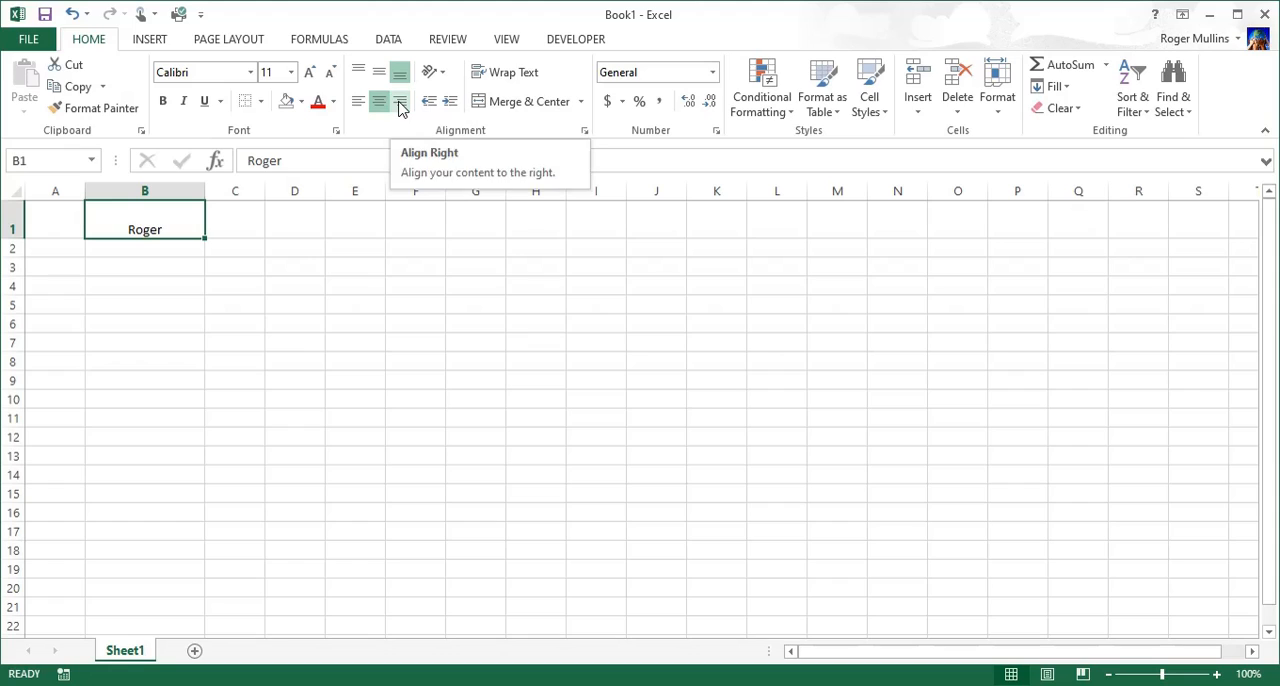
left_click(400, 104)
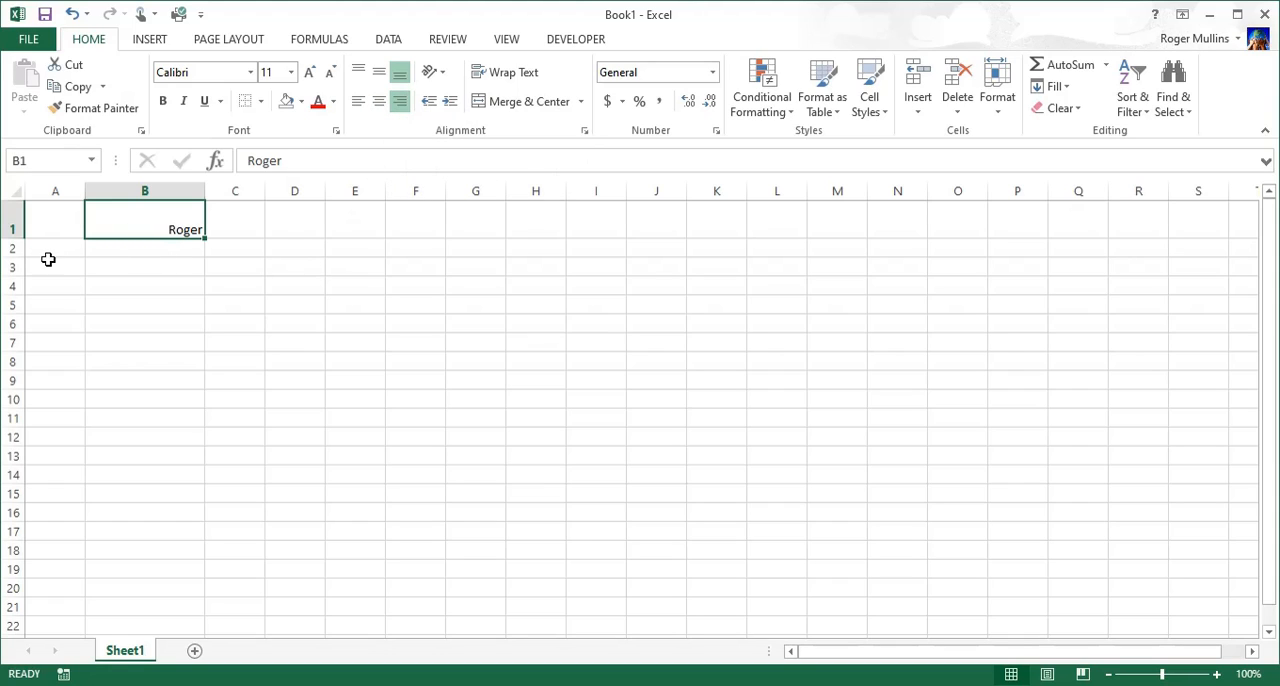
Step: Increase the height of row 1 to more than double and angle the text in B1 counterclockwise
left_click_drag(16, 237, 24, 292)
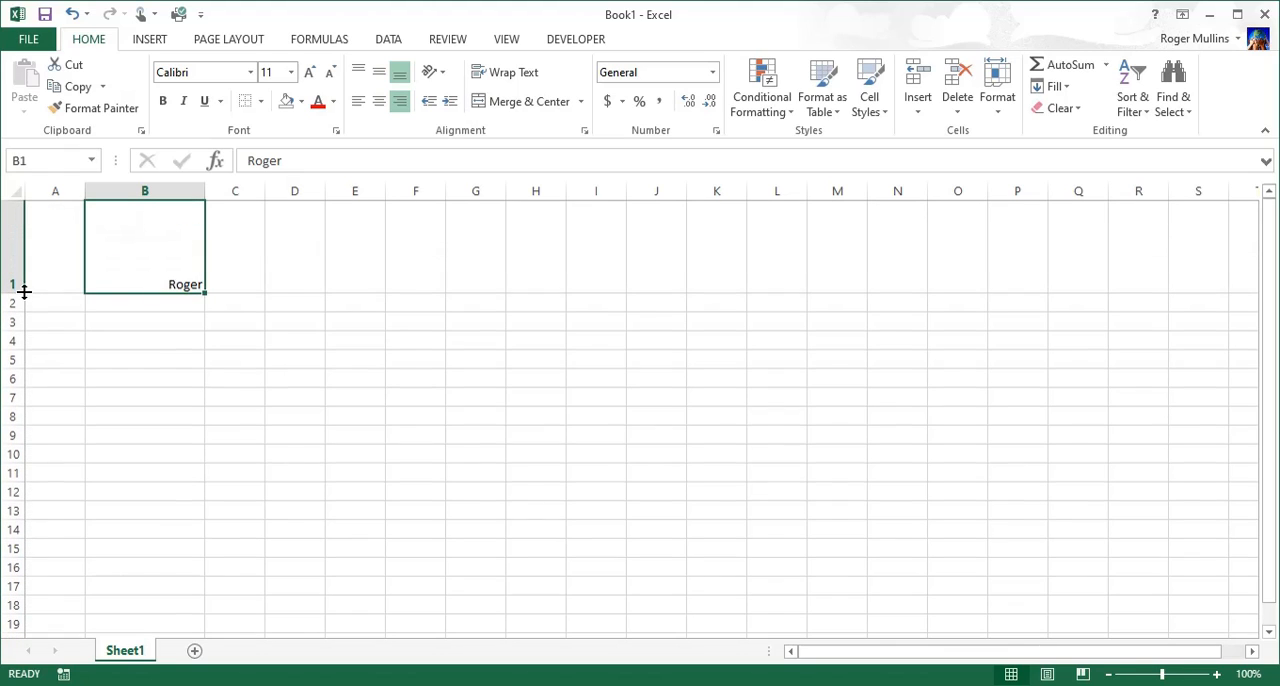
left_click(444, 78)
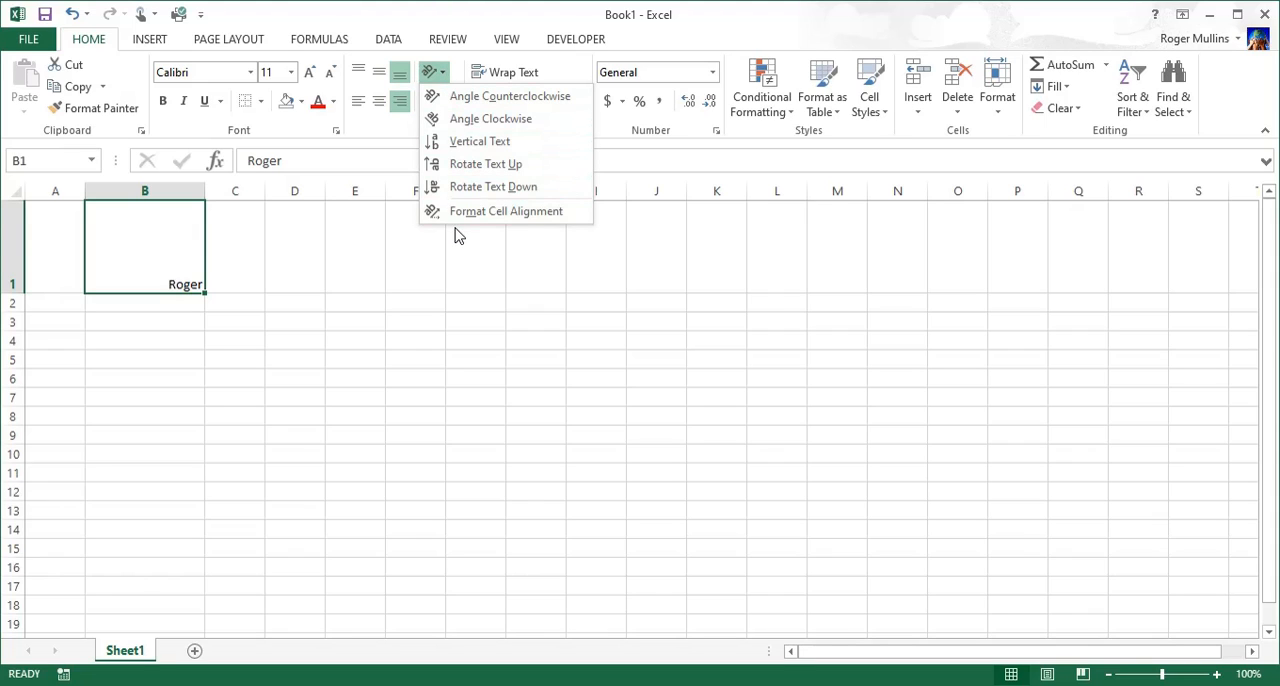
left_click(437, 99)
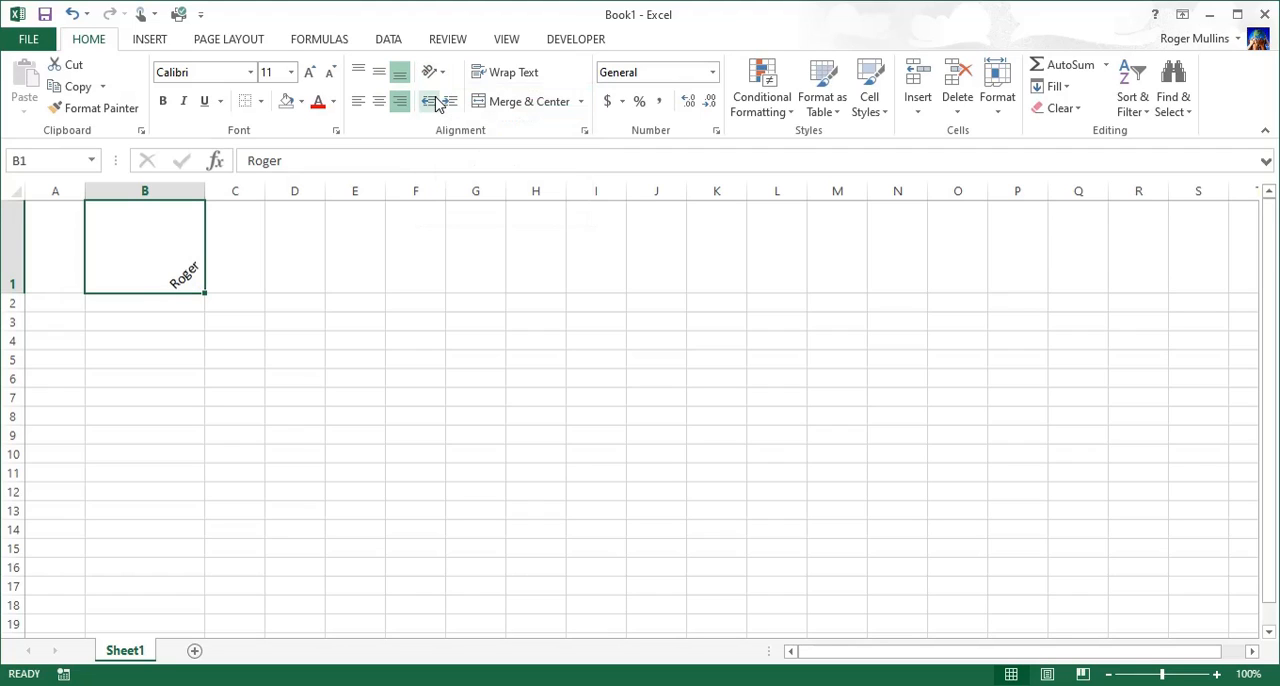
Step: Center the text in B1 horizontally and shrink column B to fit its contents
left_click(378, 102)
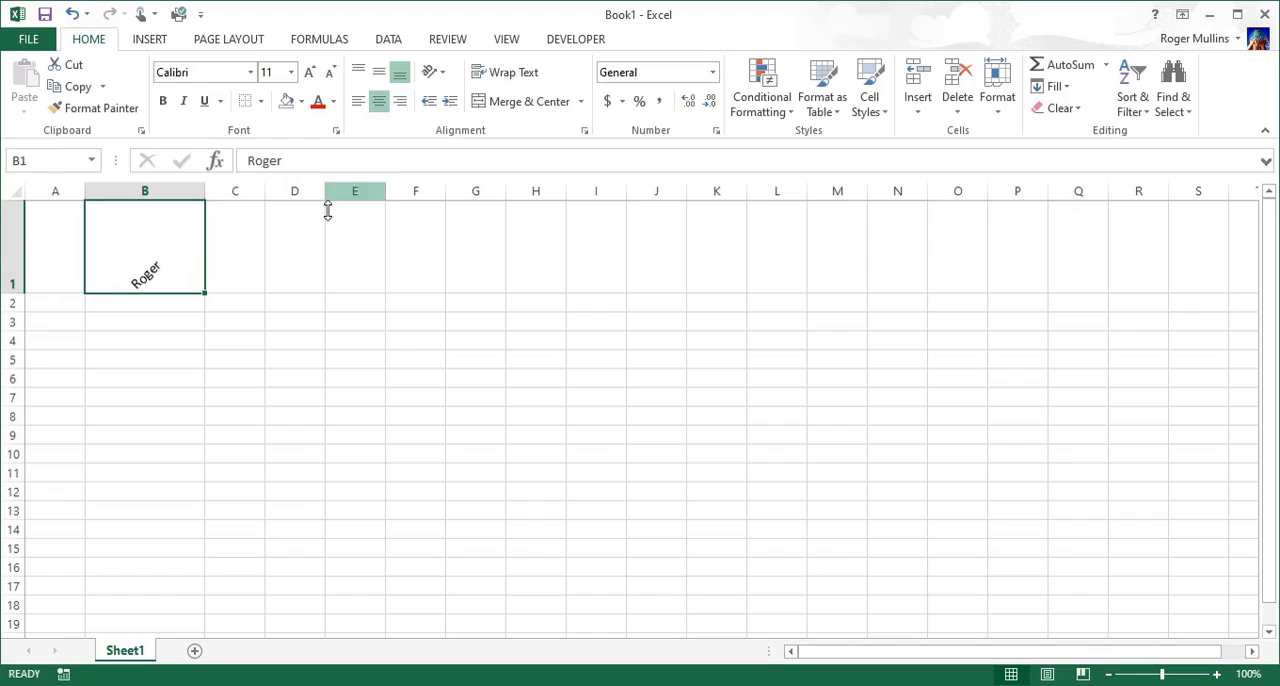
left_click_drag(205, 194, 189, 194)
double_click(189, 194)
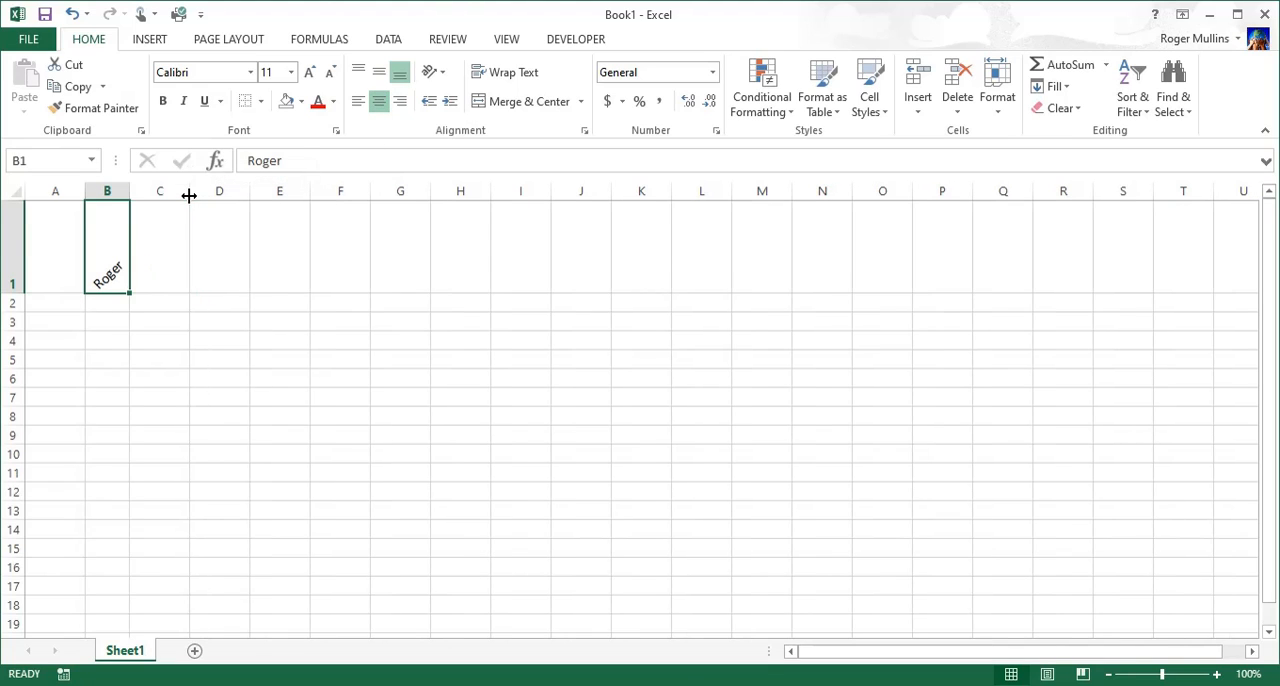
Step: Apply a Thick Box Border around the range B2:B10
left_click(128, 337)
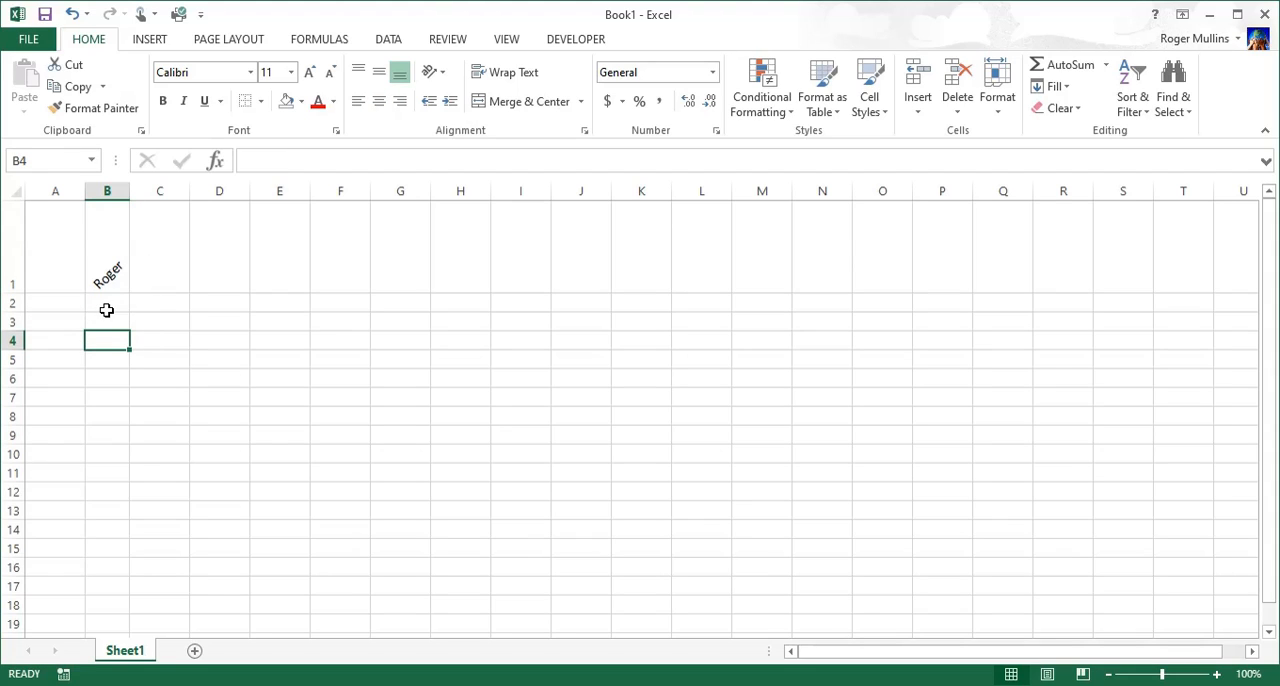
left_click_drag(104, 308, 127, 452)
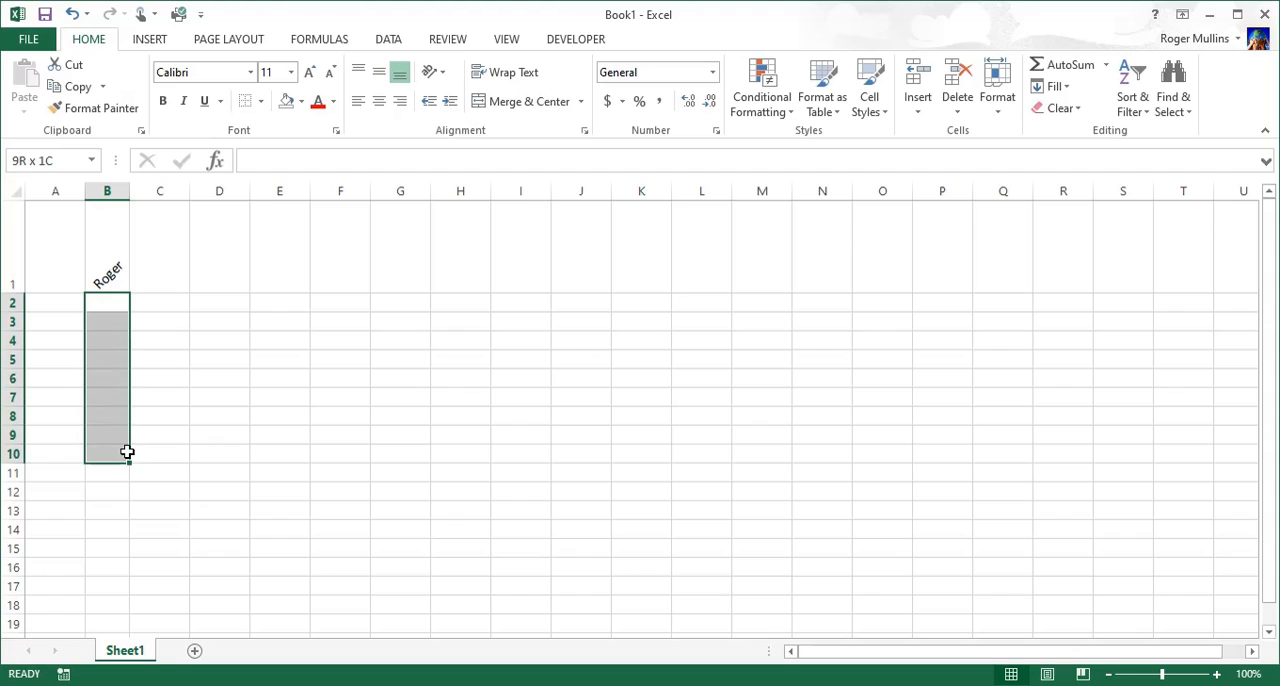
left_click(259, 101)
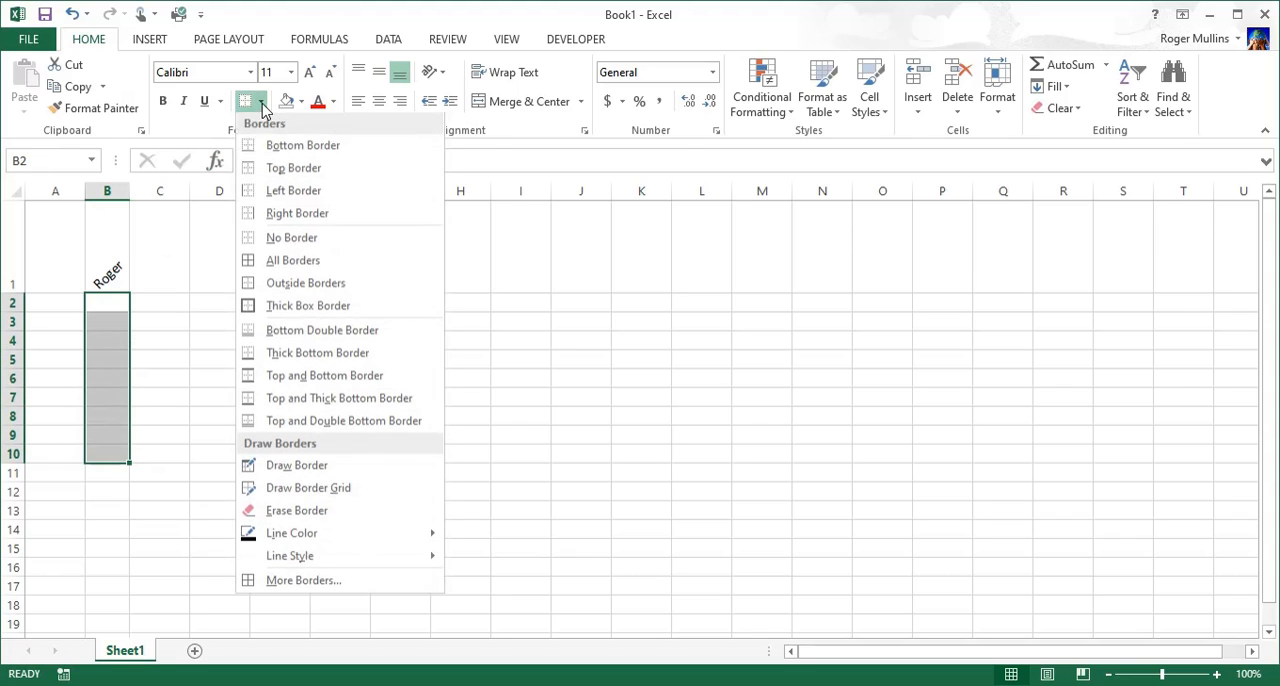
left_click(270, 307)
left_click(295, 378)
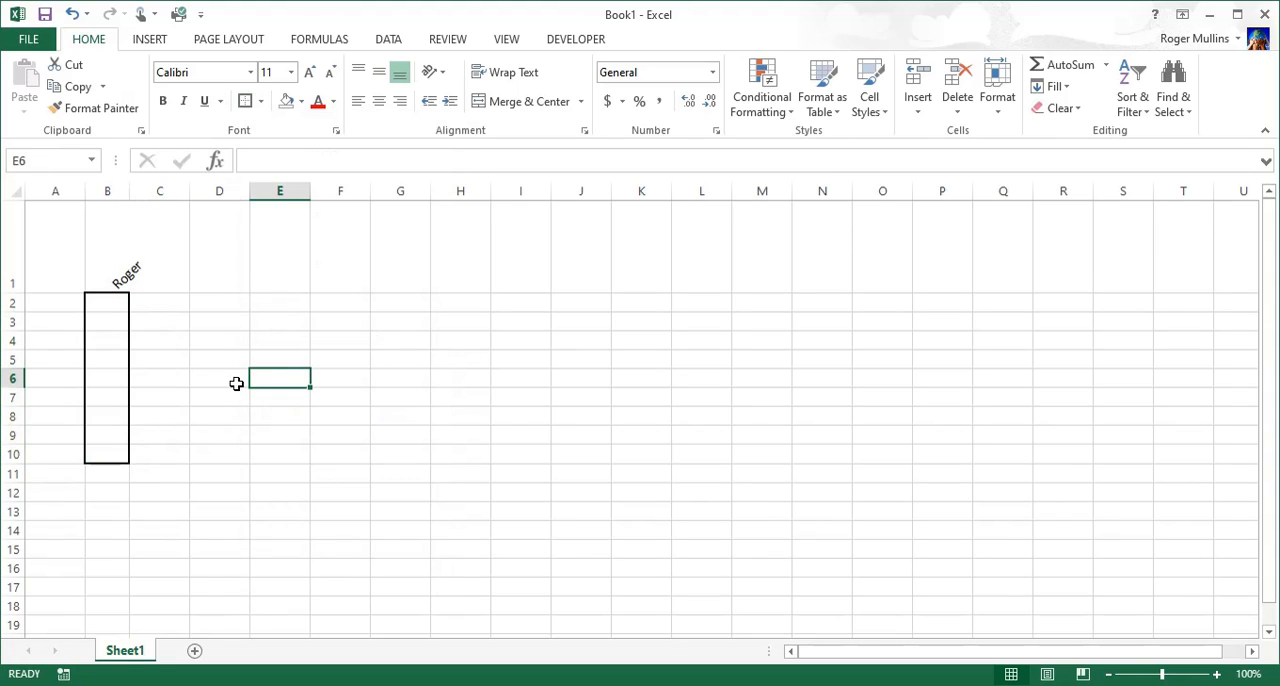
Step: Apply the same Thick Box Border to the angled heading cell B1
left_click(111, 250)
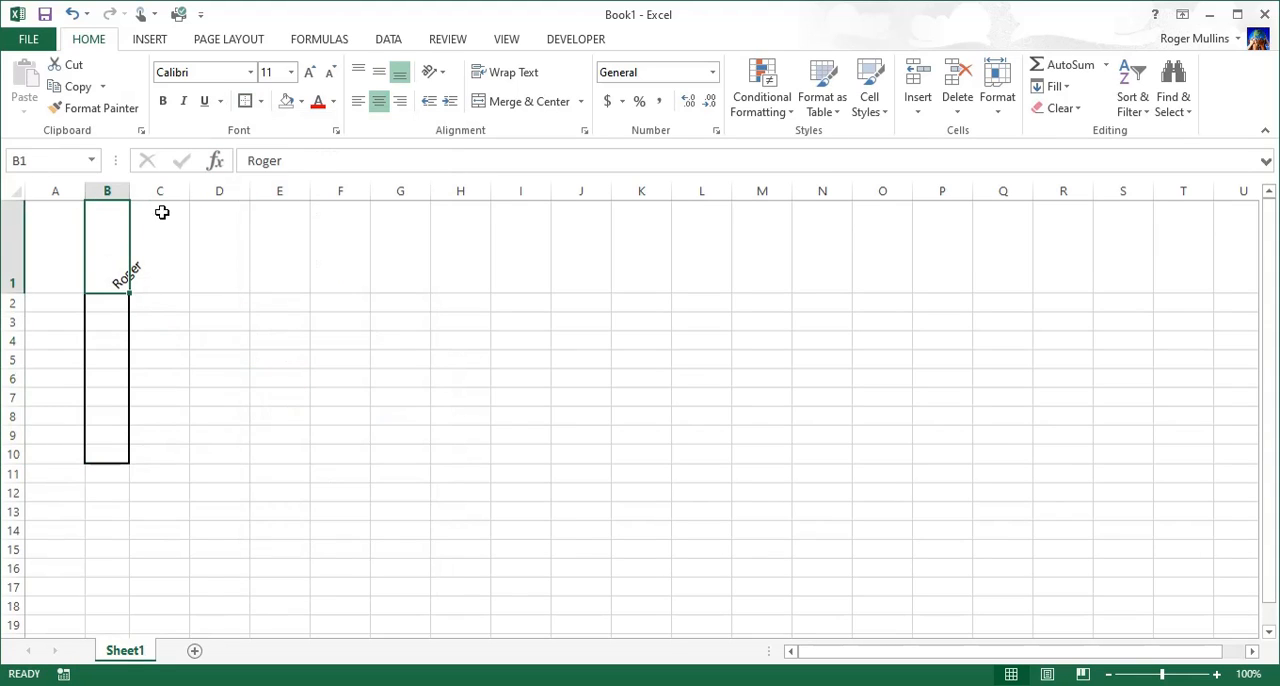
left_click(244, 101)
left_click(237, 363)
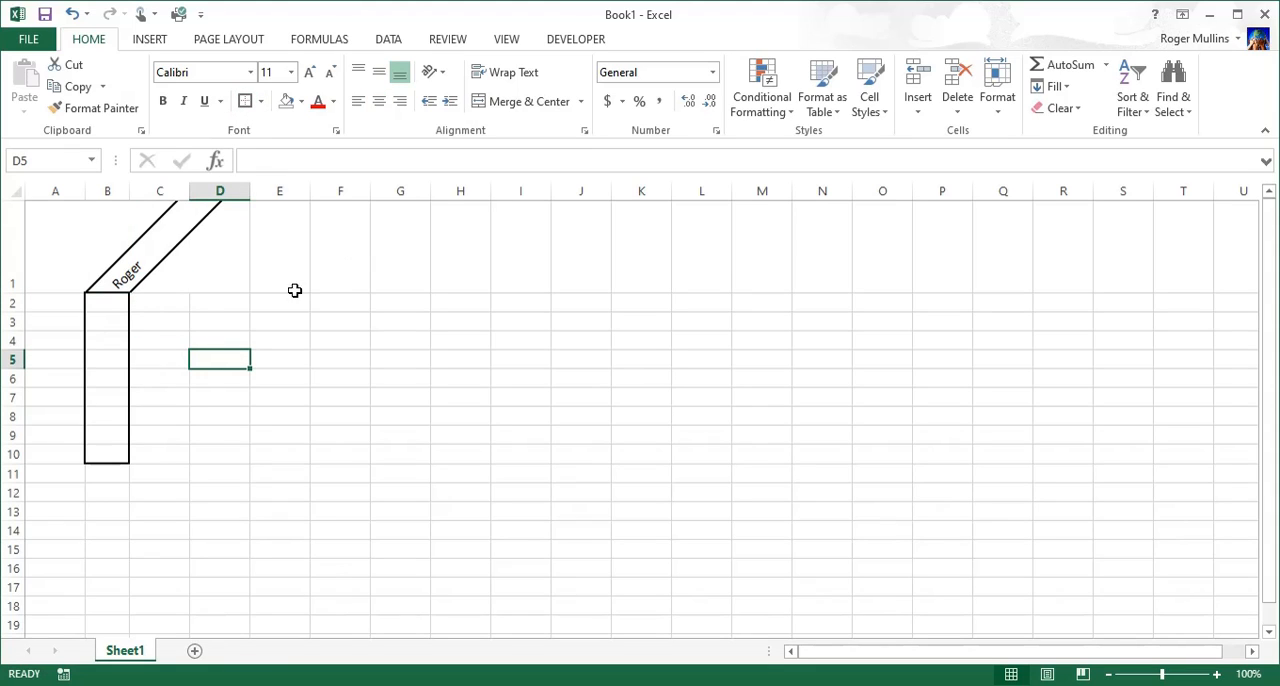
Step: Try Rotate Text Up on C1 and B1, finishing with Rotate Text Down on B1
left_click(135, 272)
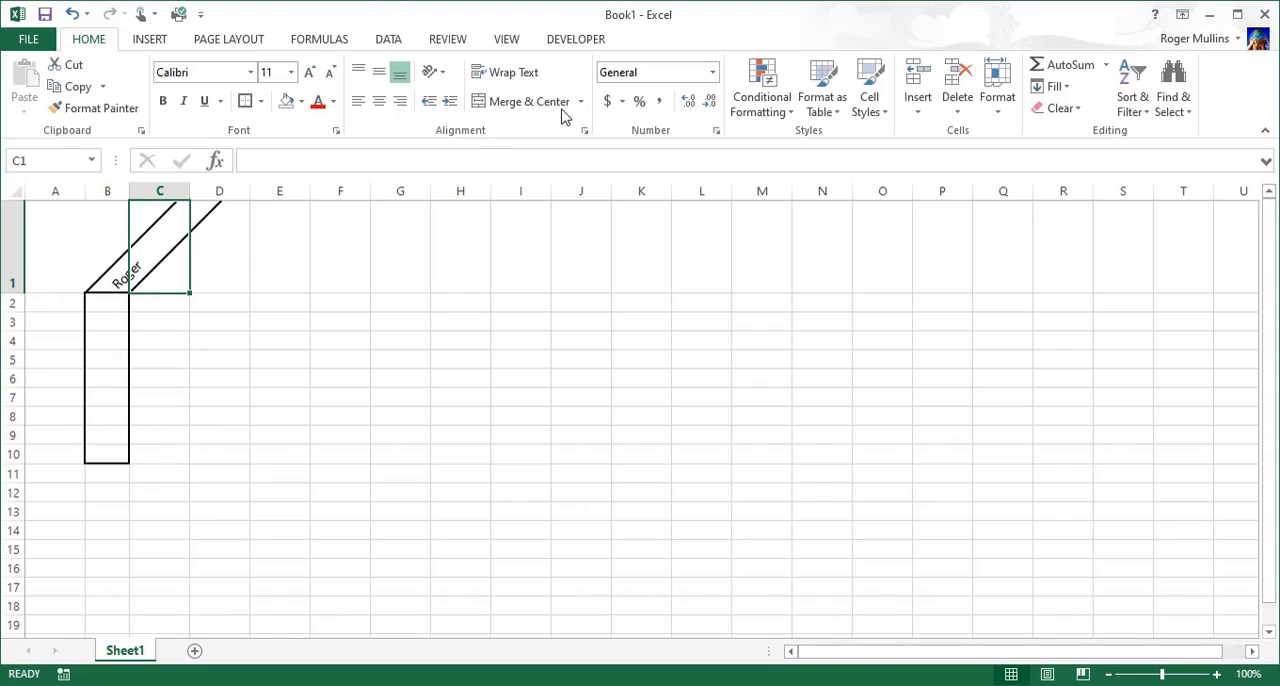
left_click(436, 74)
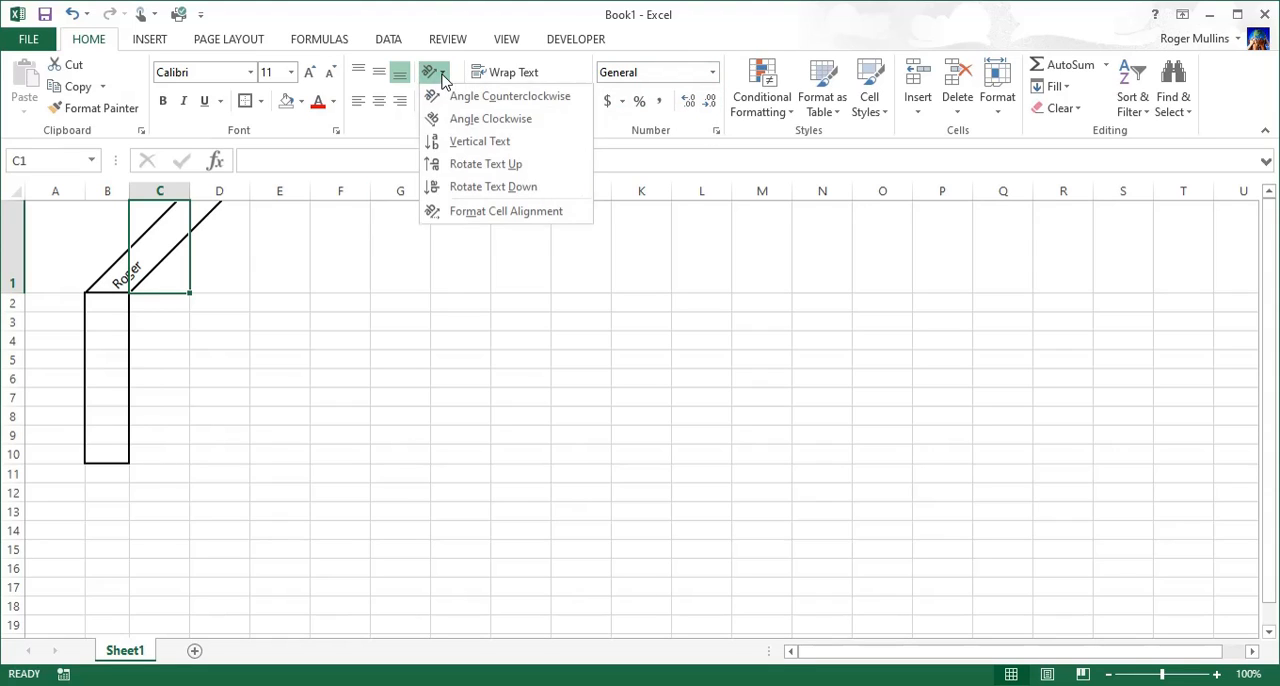
left_click(476, 164)
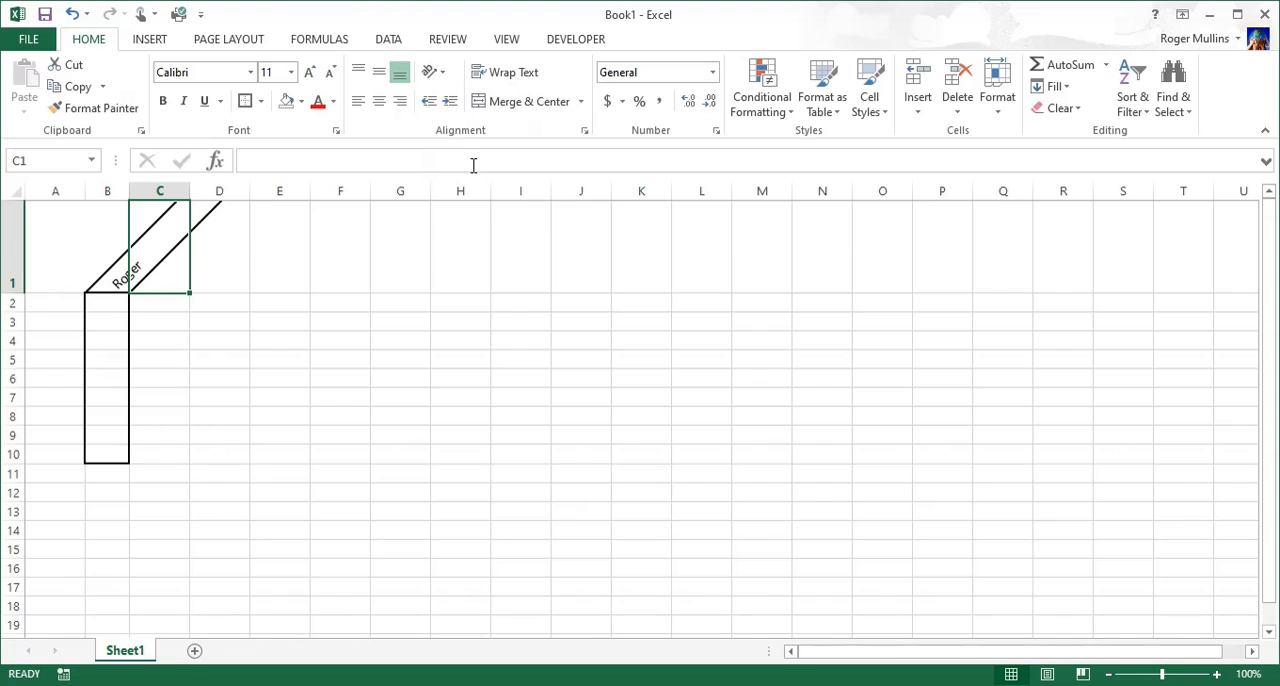
left_click(112, 271)
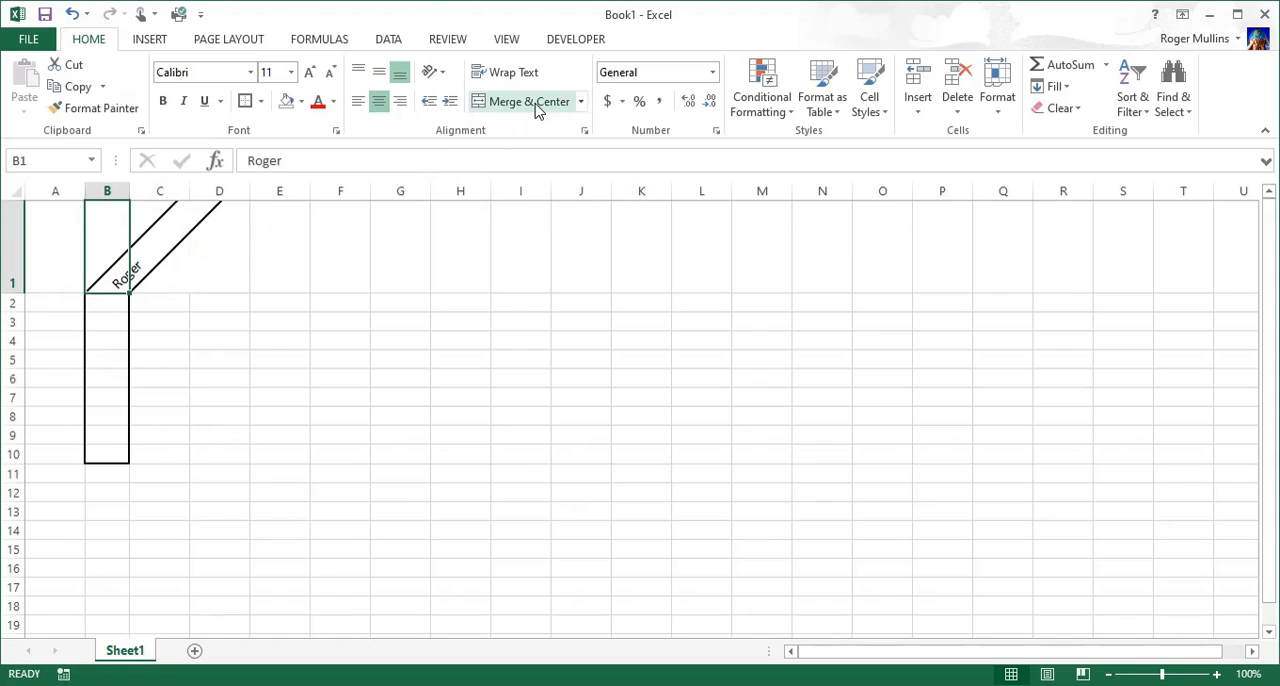
left_click(437, 76)
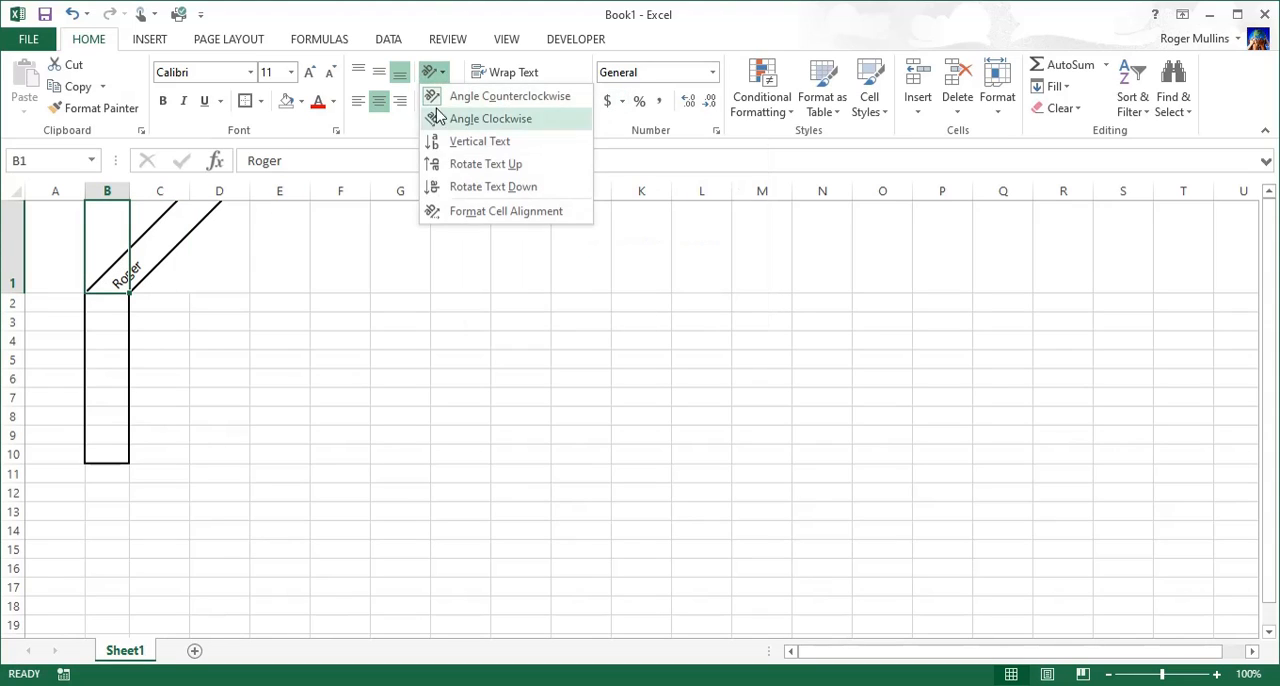
left_click(454, 165)
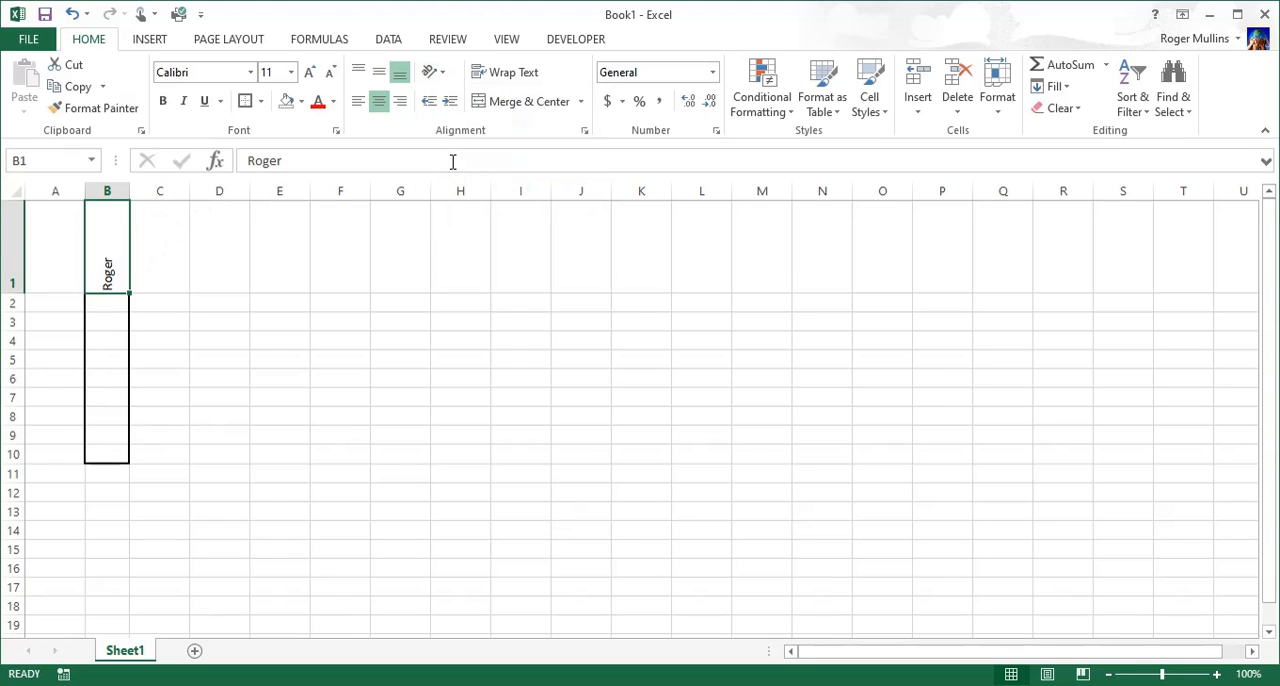
left_click(440, 76)
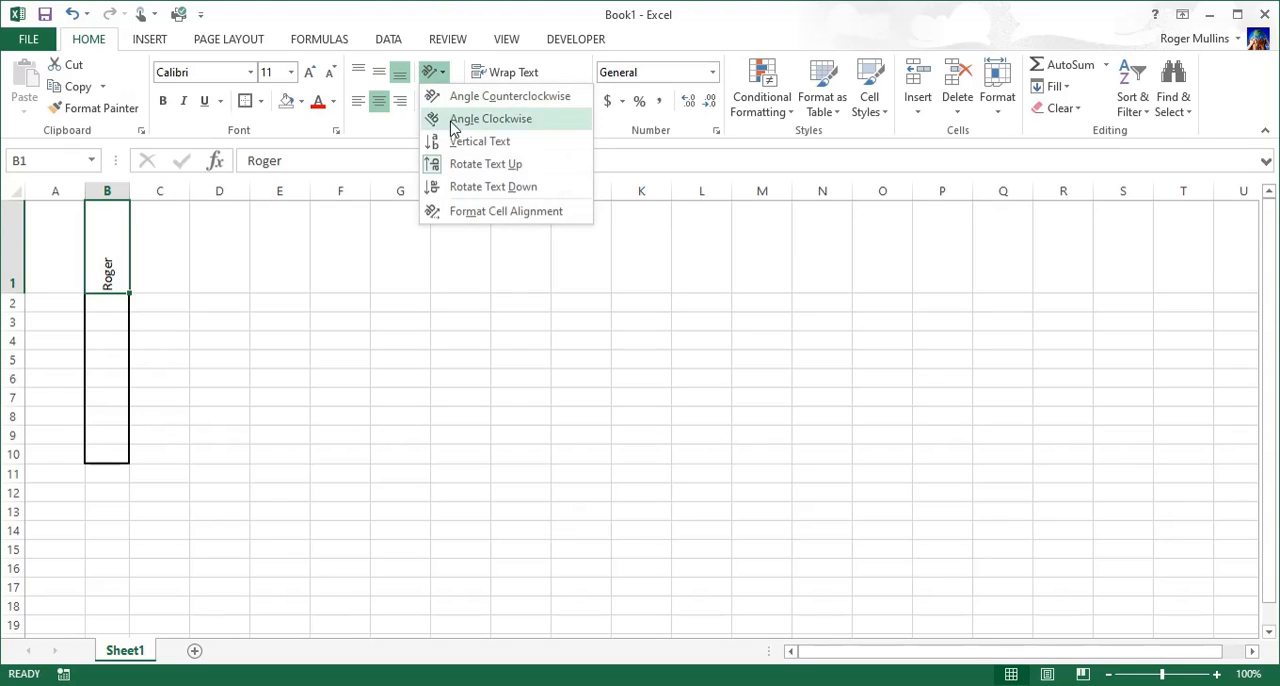
left_click(472, 188)
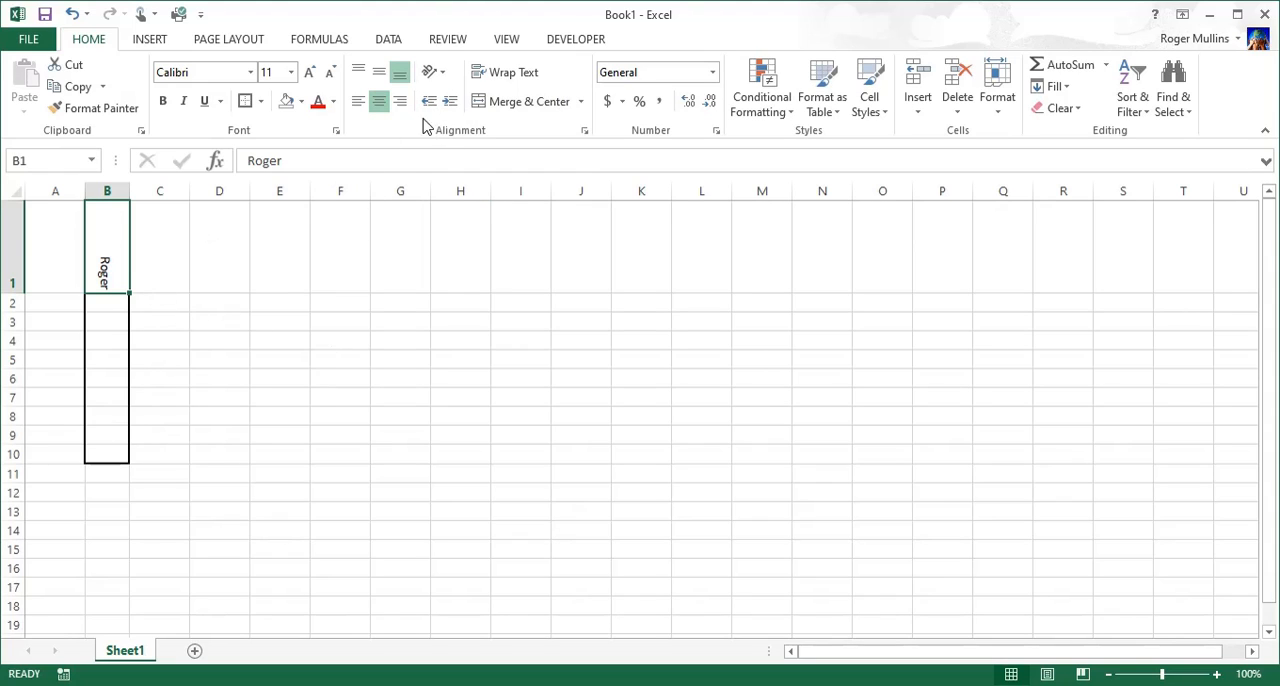
Step: Enter the person's first name in cell D1
left_click(228, 262)
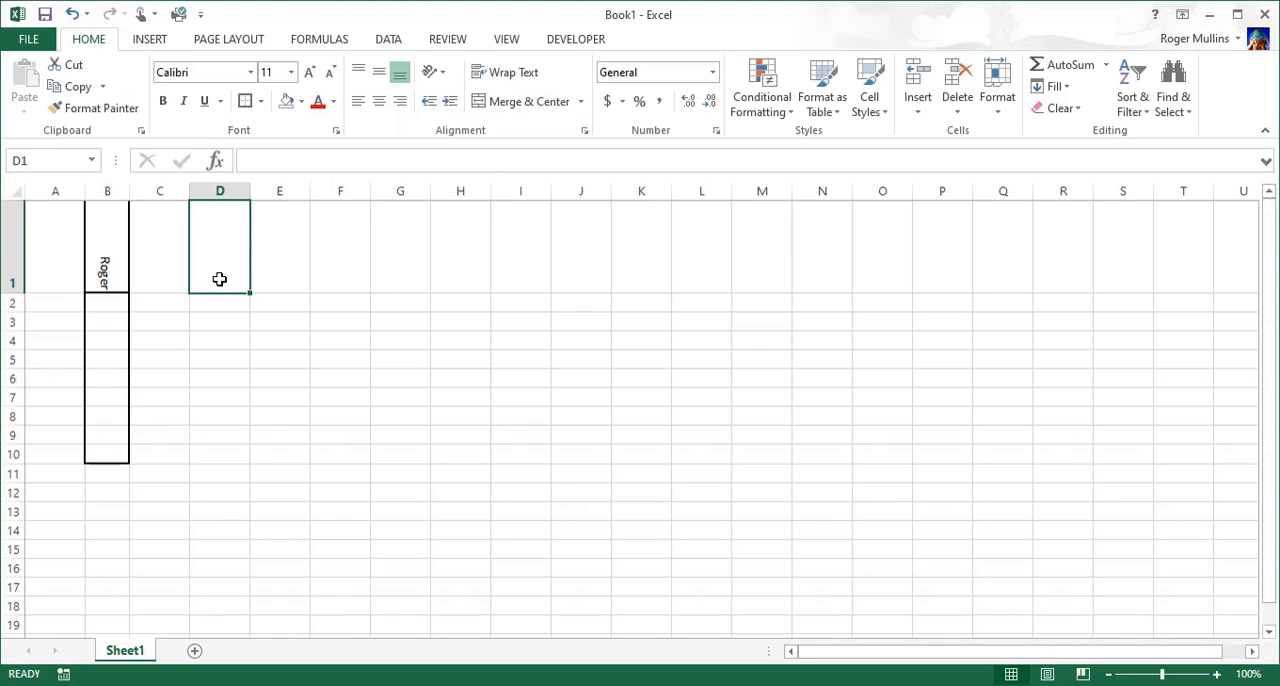
type("Roger")
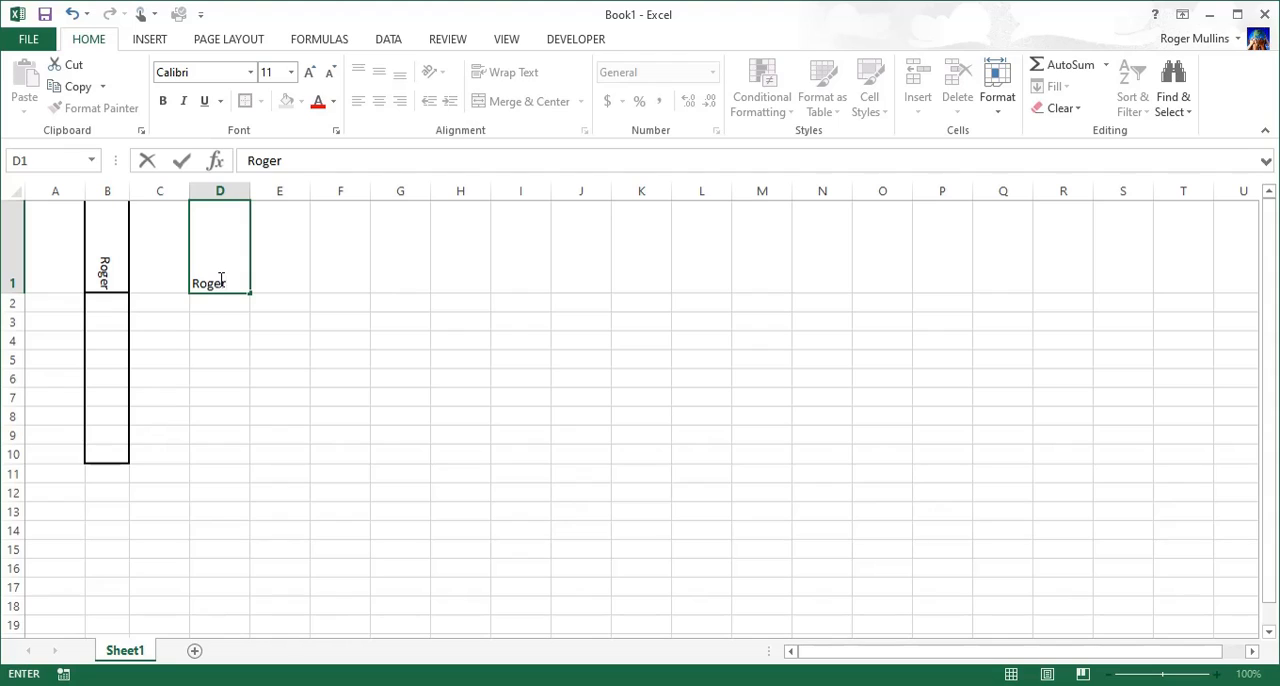
left_click(231, 306)
Step: Increase the indent of D1 by two levels and widen column D to about five times its width
left_click(211, 283)
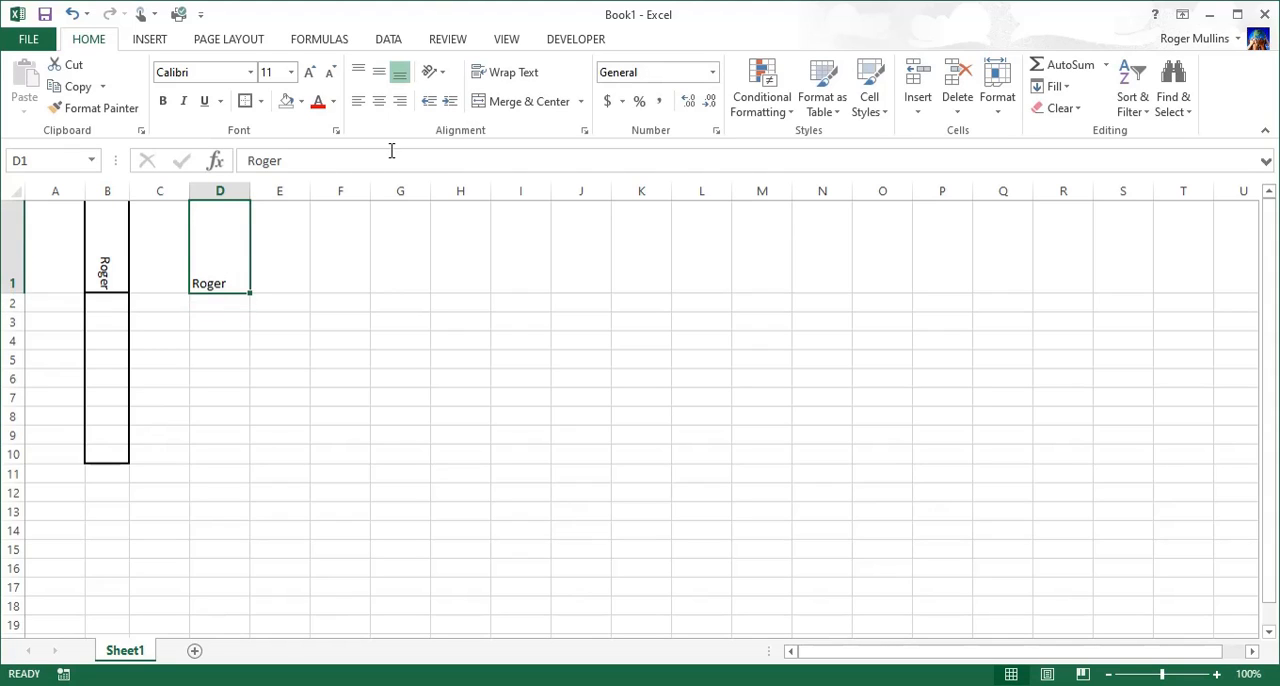
left_click(449, 102)
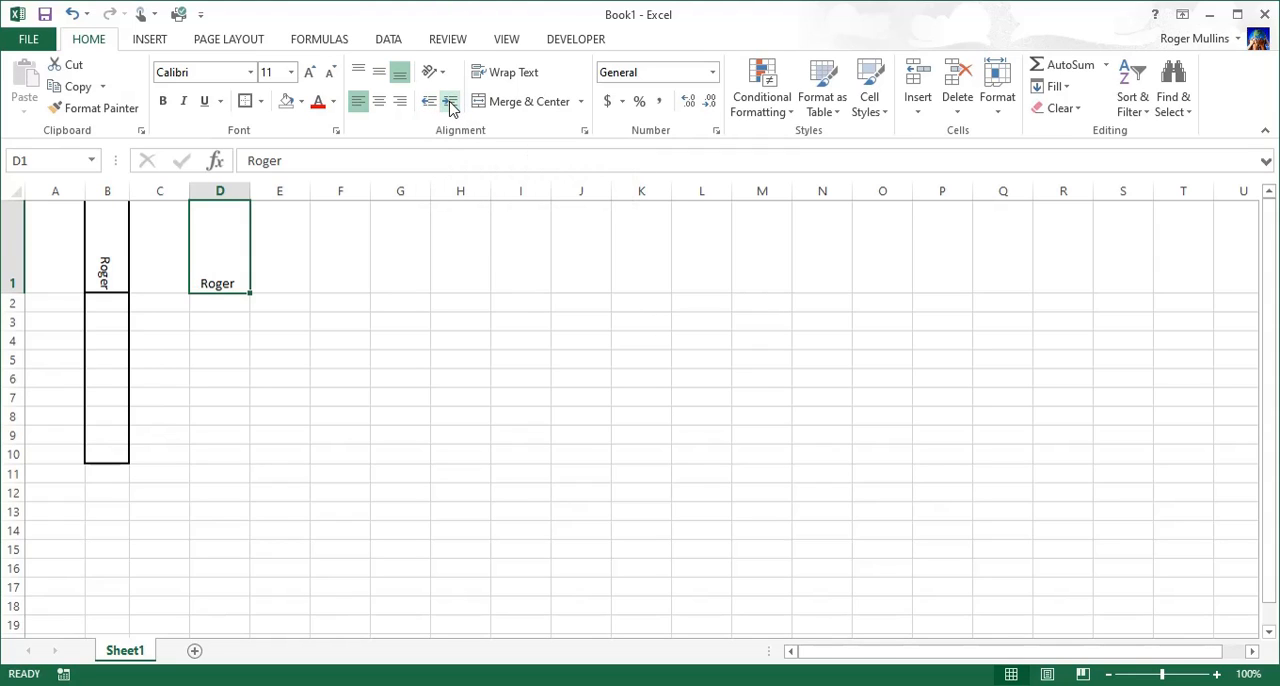
left_click(449, 102)
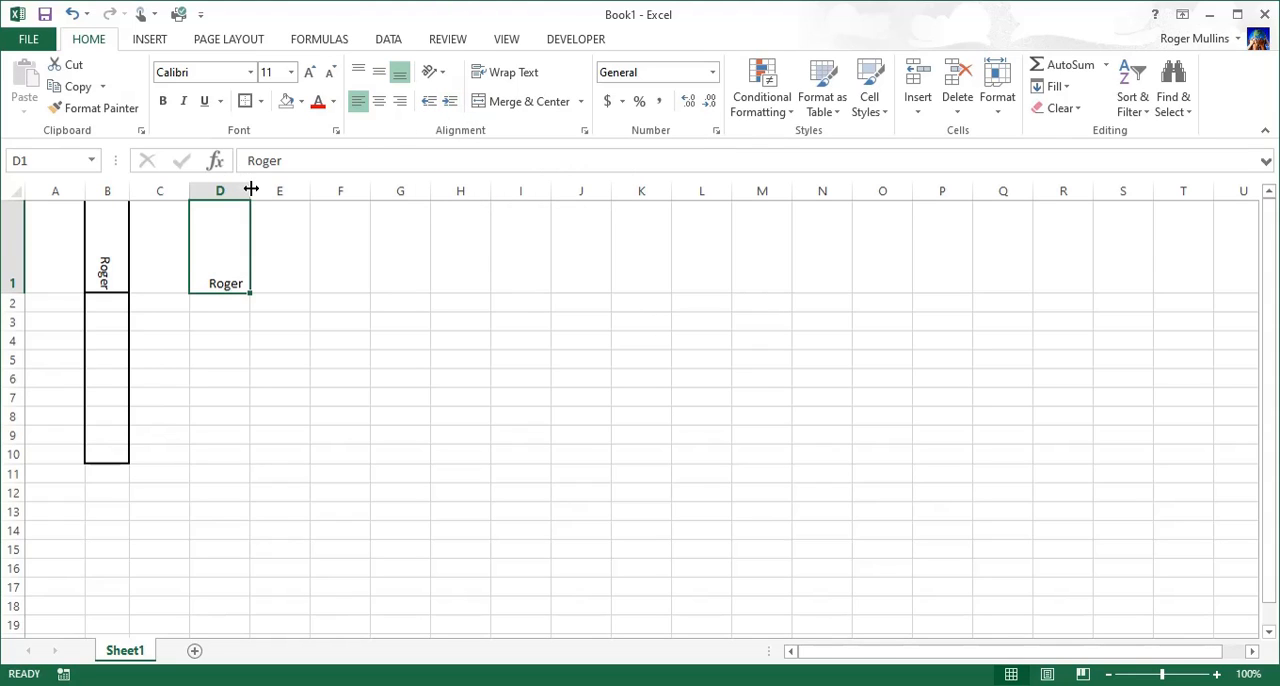
left_click_drag(251, 189, 489, 189)
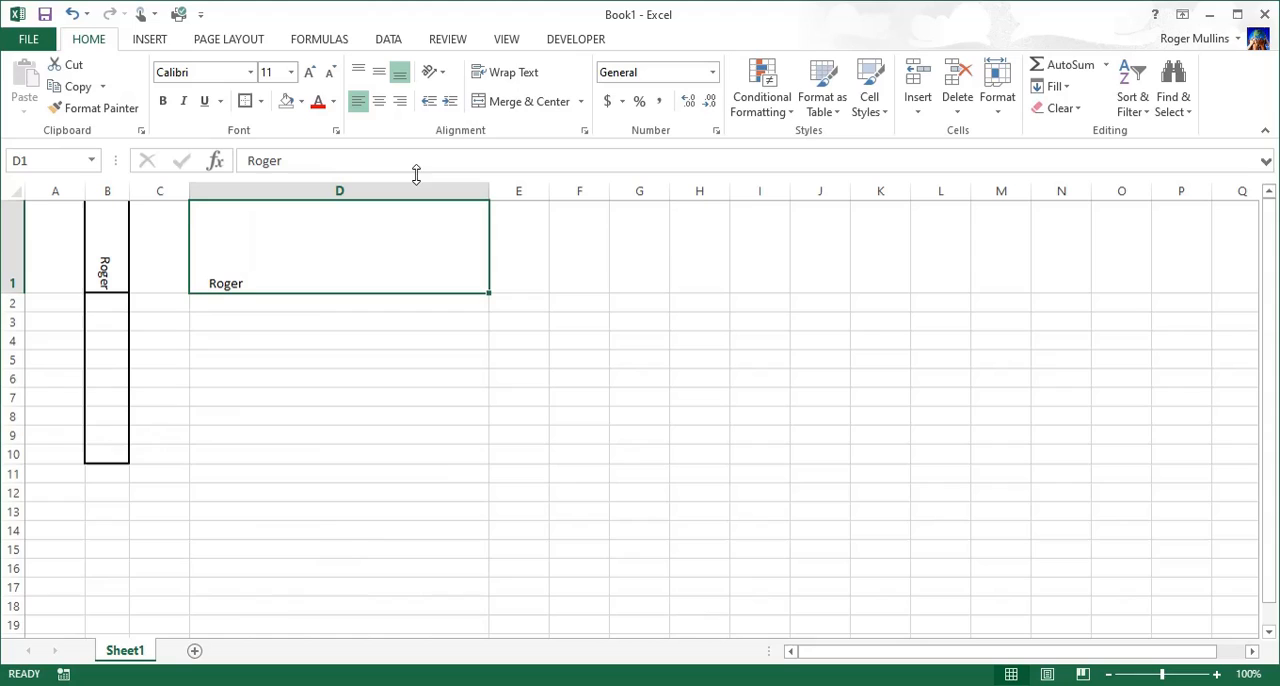
Step: Increase the indent of D1 by several more levels, then decrease it back to two levels
left_click(449, 102)
left_click(449, 102)
left_click(450, 103)
left_click(450, 103)
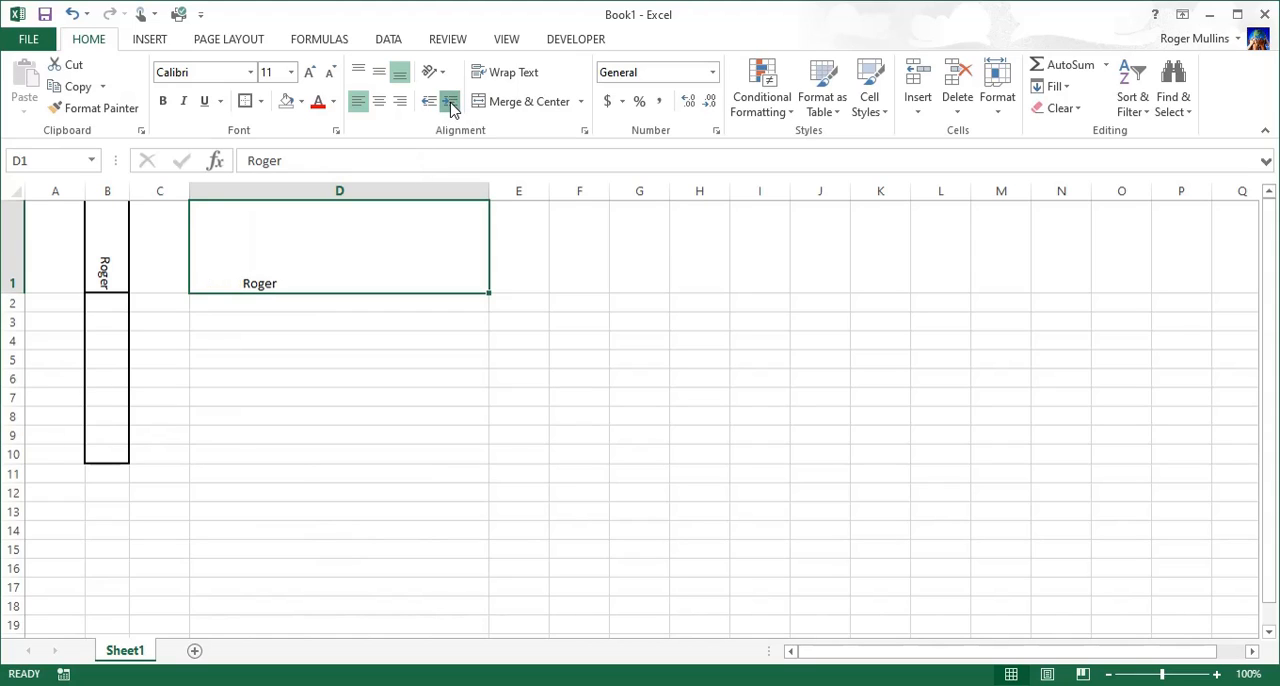
left_click(450, 103)
left_click(450, 103)
left_click(450, 103)
left_click(450, 103)
left_click(428, 103)
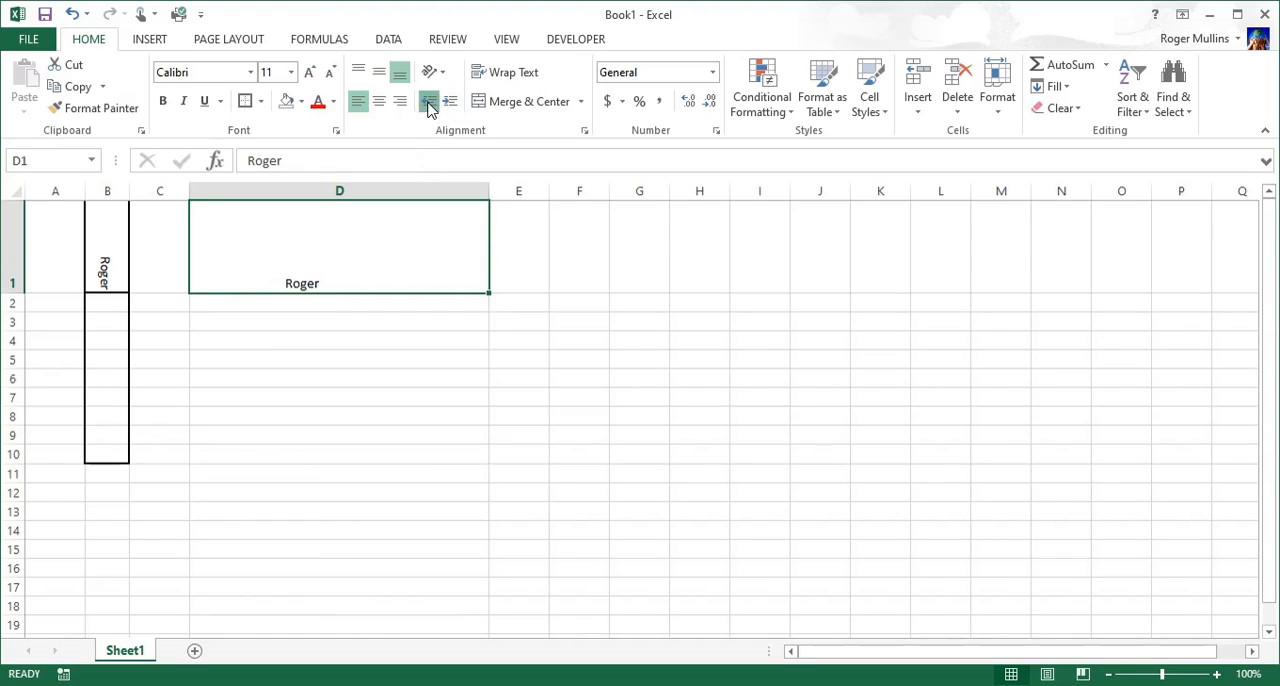
left_click(428, 103)
left_click(428, 103)
left_click(428, 103)
left_click(428, 103)
left_click(428, 103)
left_click(428, 103)
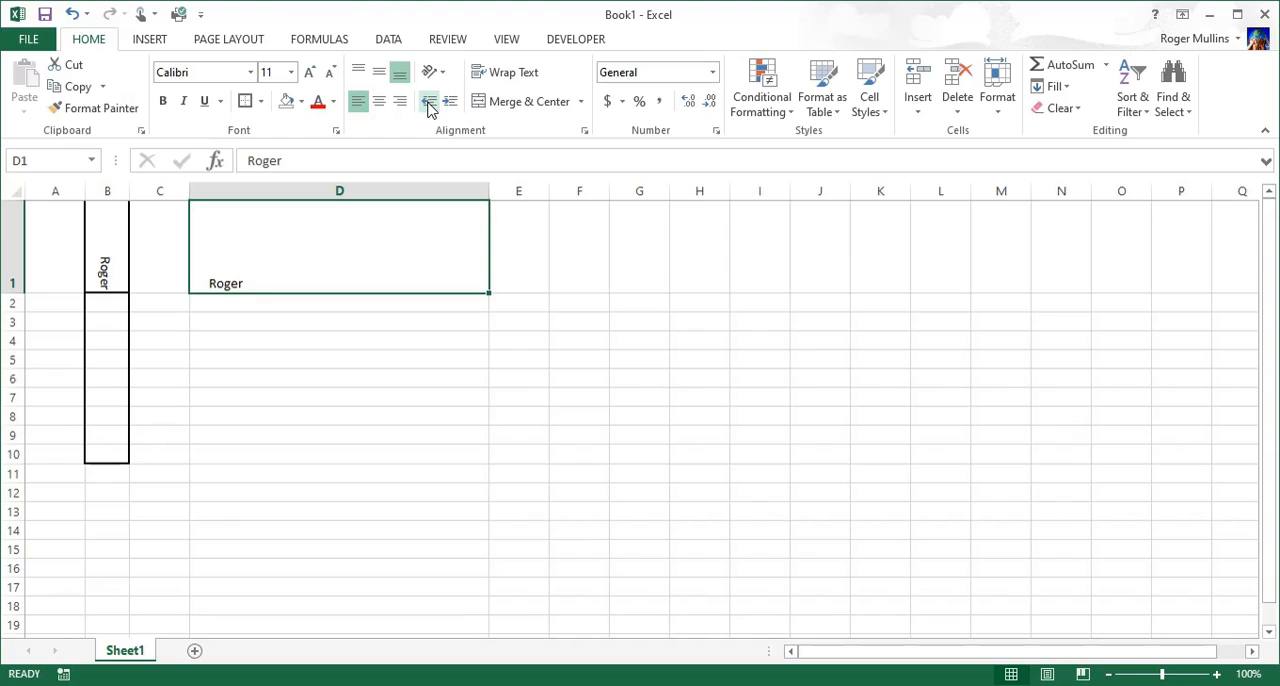
left_click(428, 103)
Step: AutoFit the width of column D and align the text in D1 to the top
left_click(268, 358)
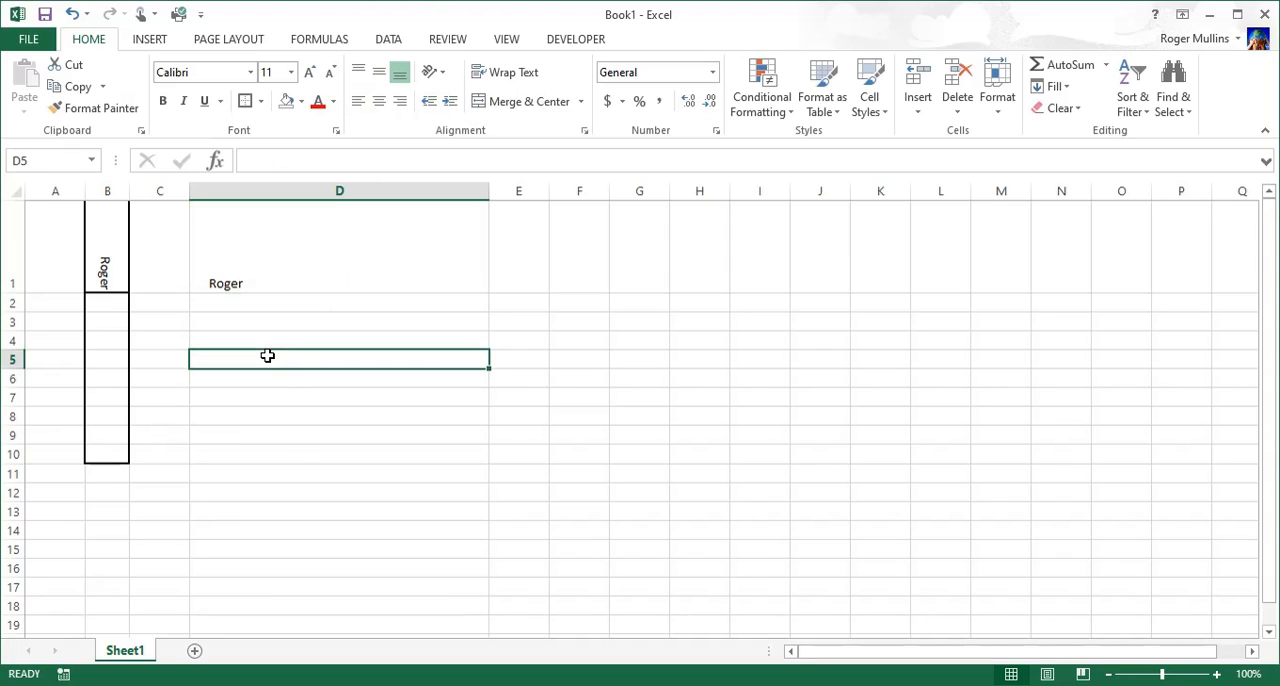
double_click(488, 191)
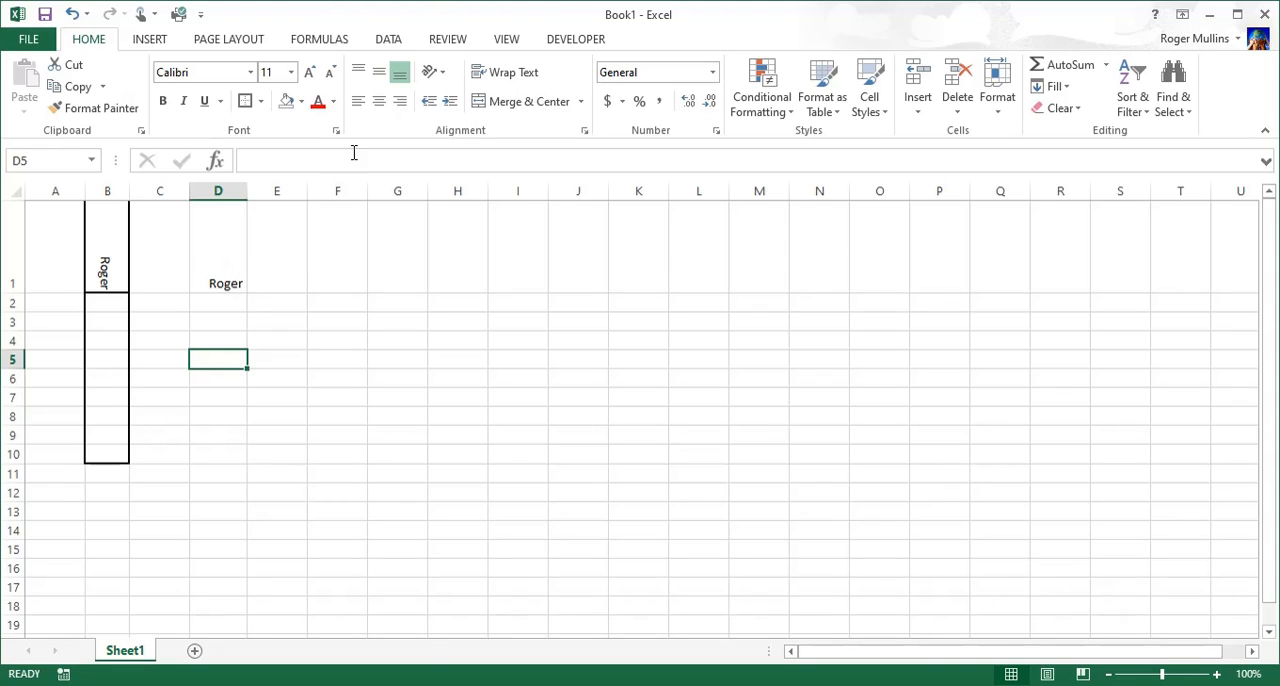
left_click(237, 240)
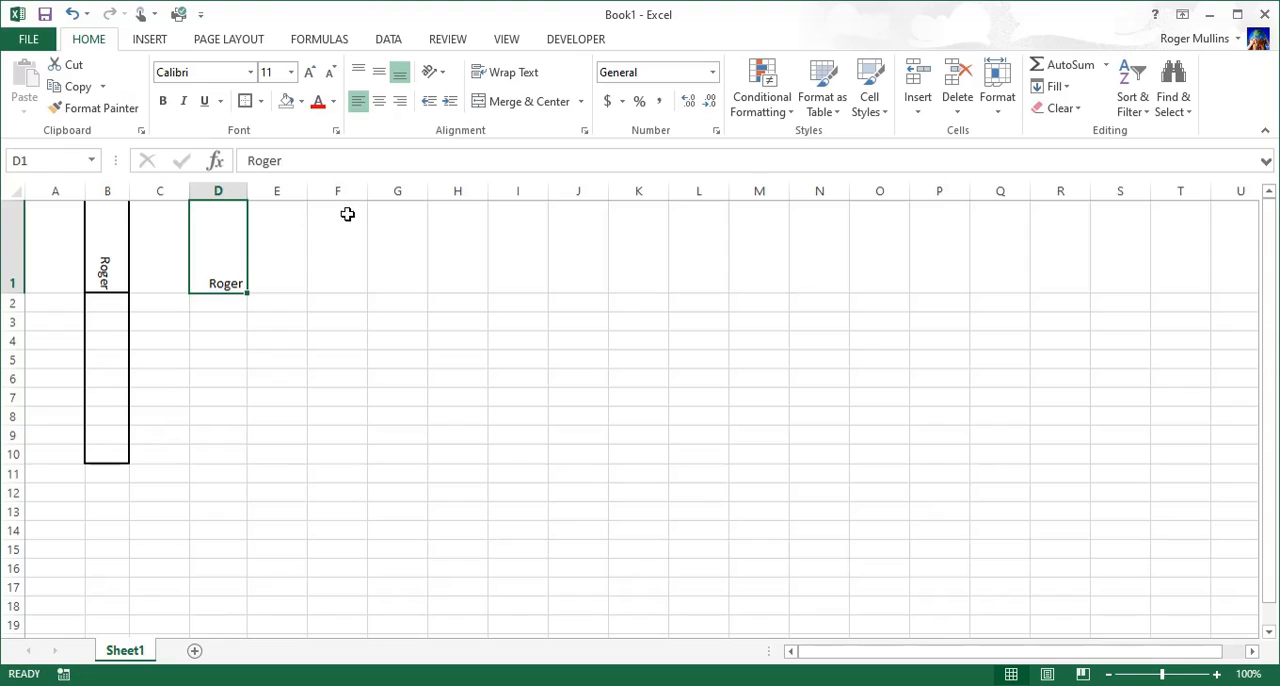
left_click(358, 72)
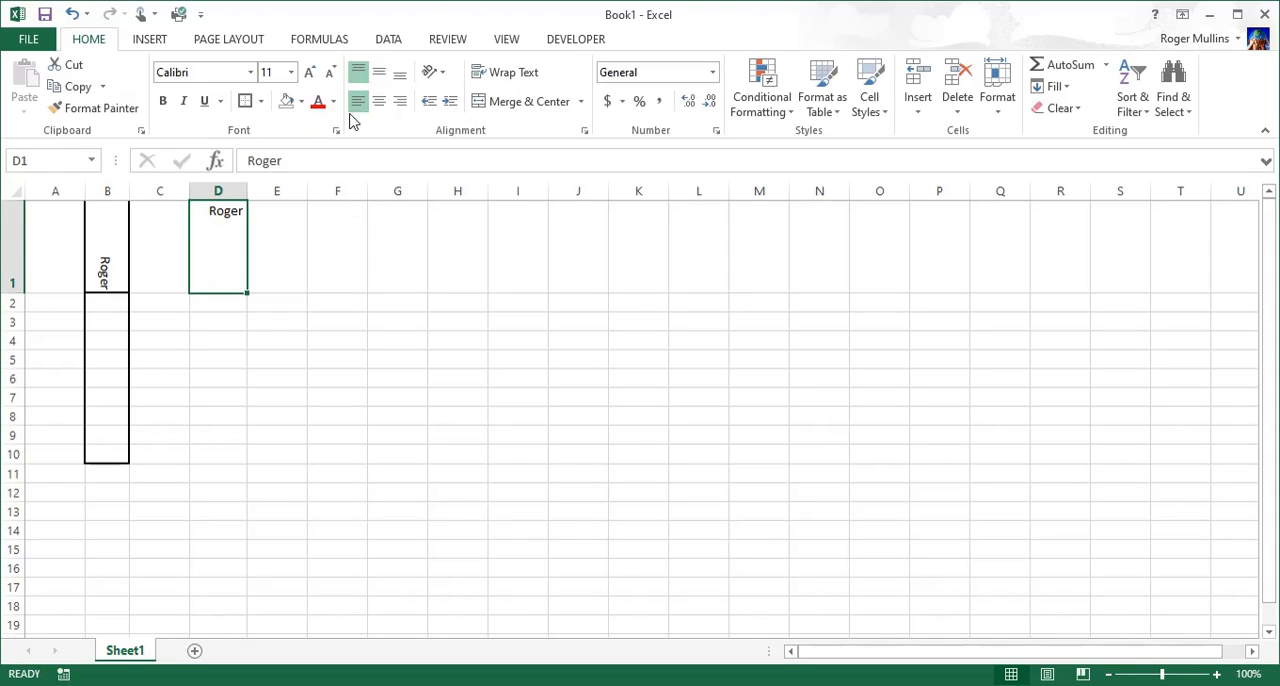
Step: Turn off the explicit left alignment of D1, clearing its indent, and turn on Wrap Text for the cell
left_click(358, 102)
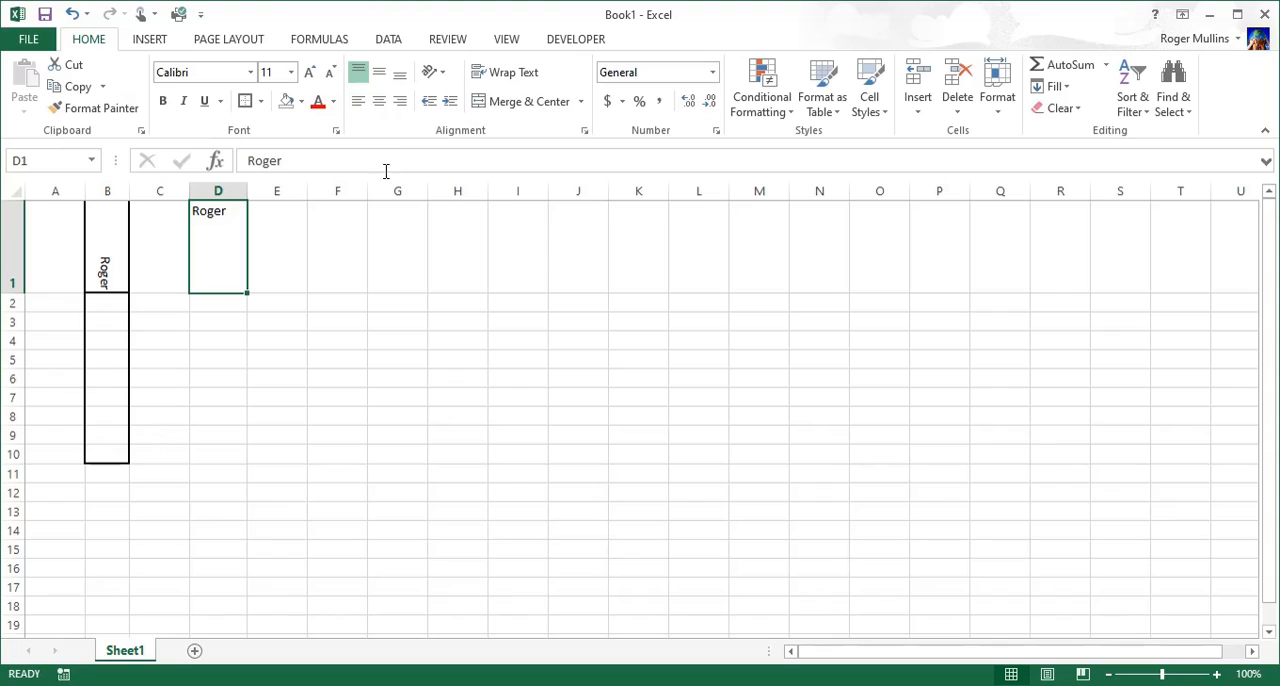
left_click(503, 74)
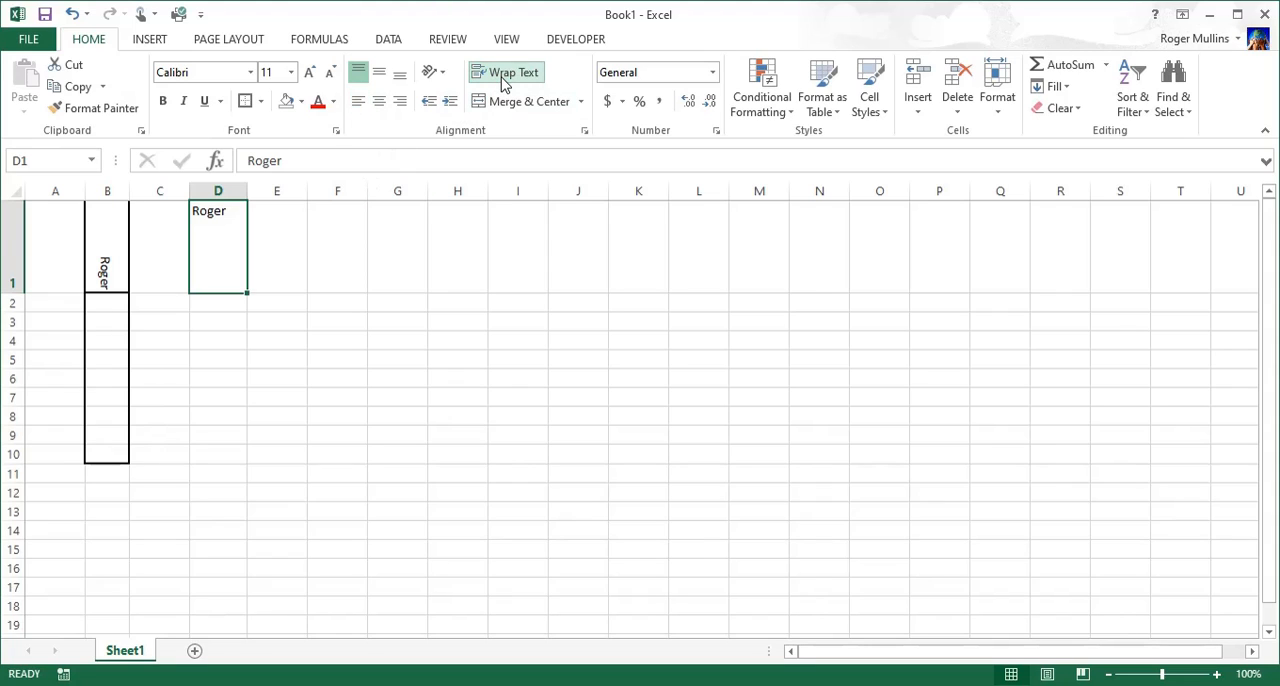
double_click(230, 209)
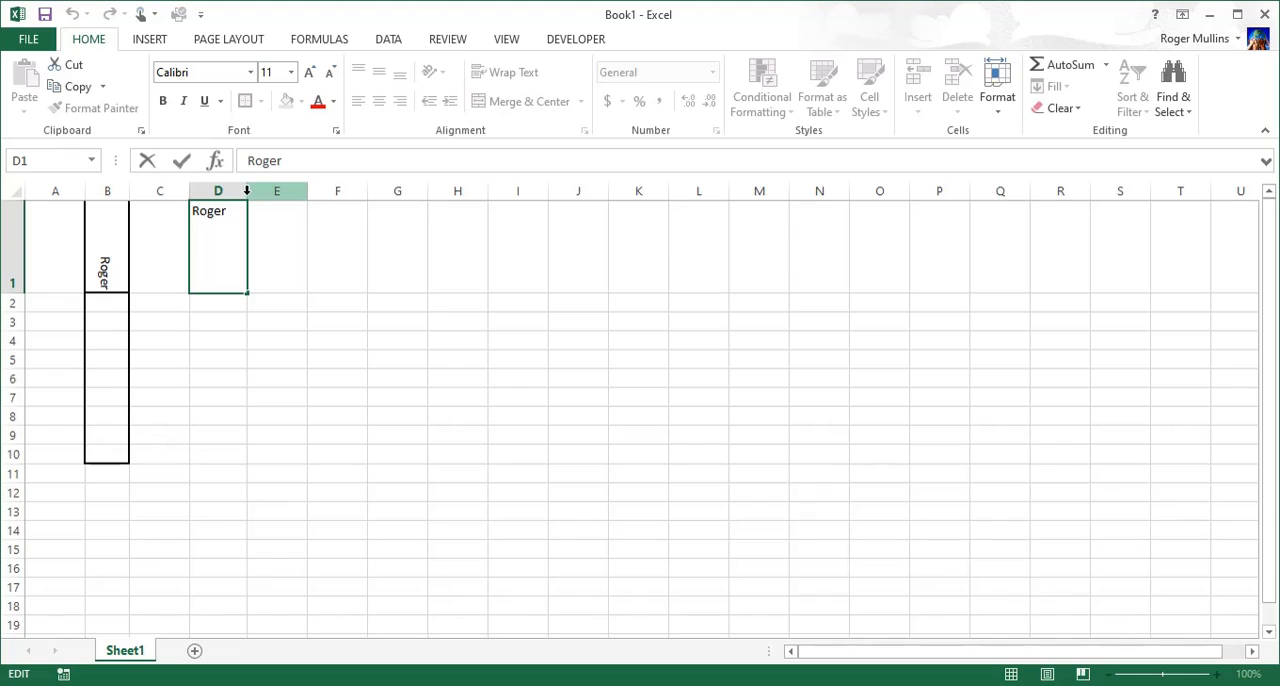
left_click(270, 240)
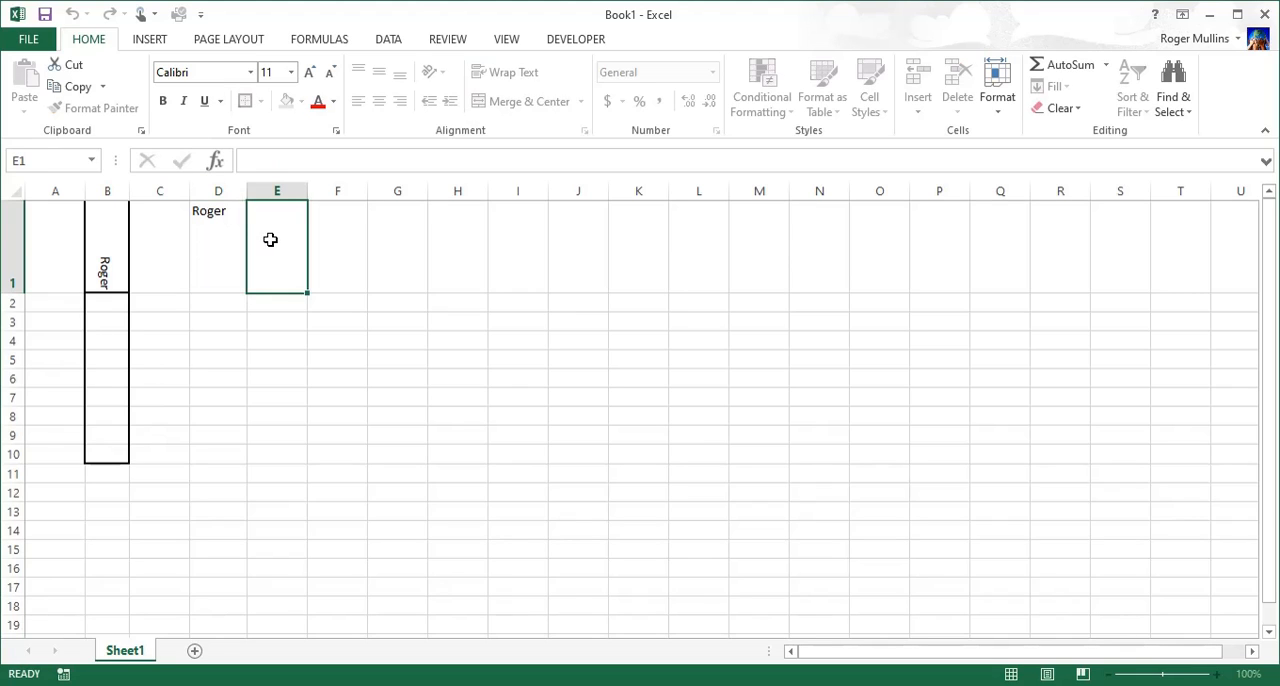
Step: Widen column D to about one and a half times its width and extend D1 with the person's surname and "is the best."
left_click_drag(248, 193, 278, 193)
double_click(236, 212)
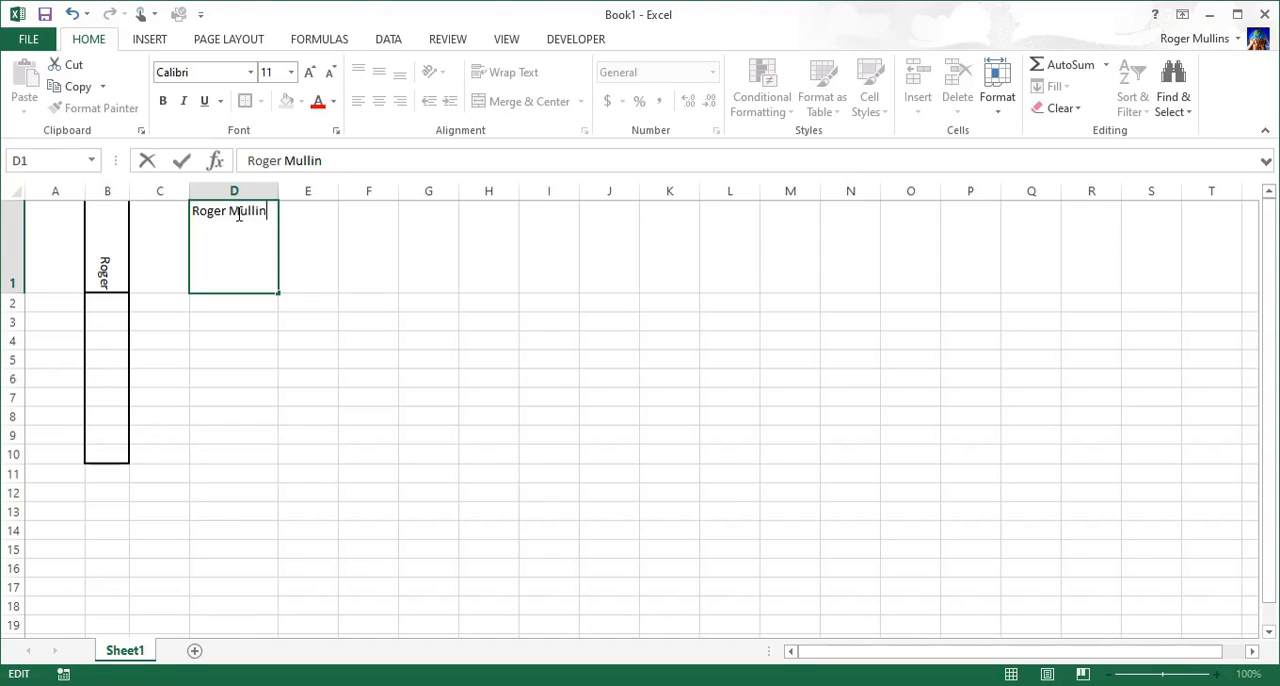
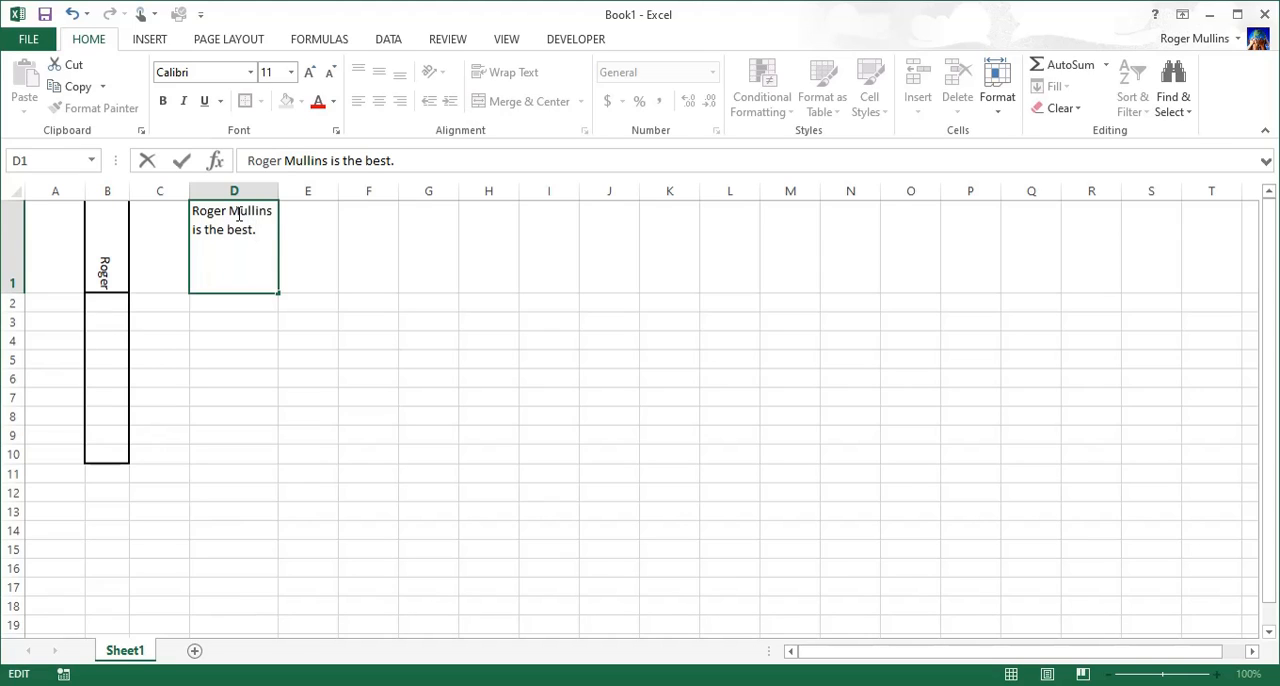
left_click(371, 239)
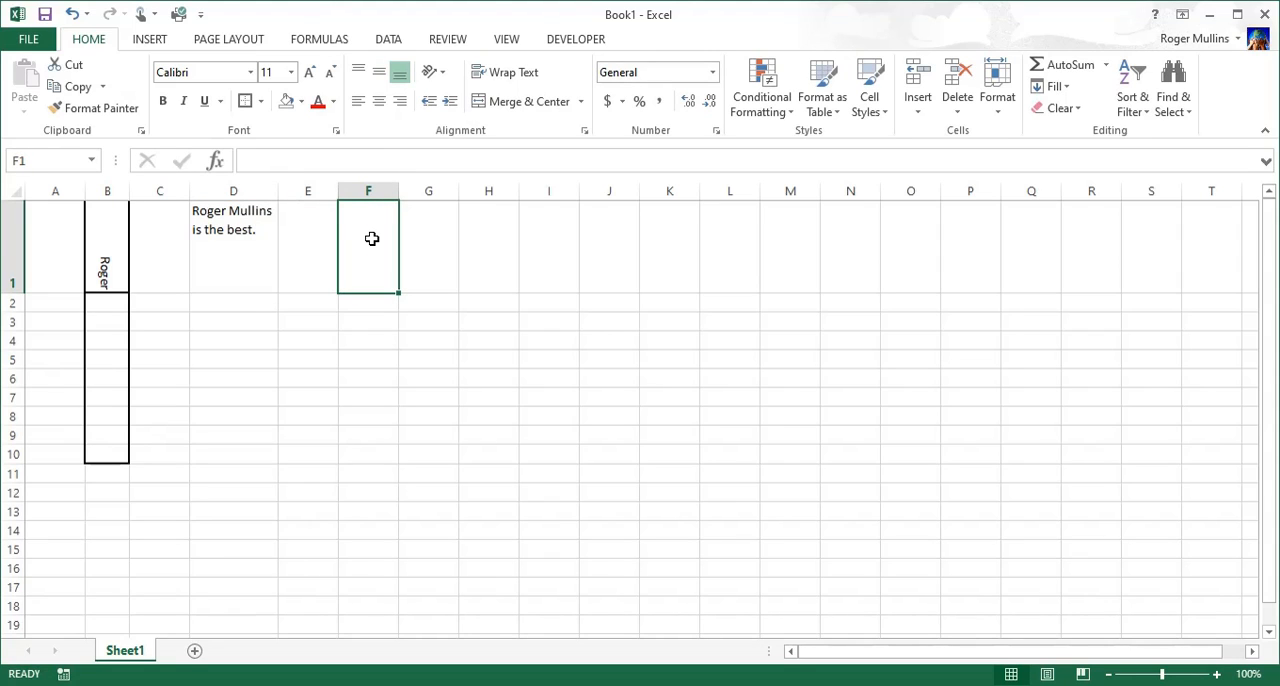
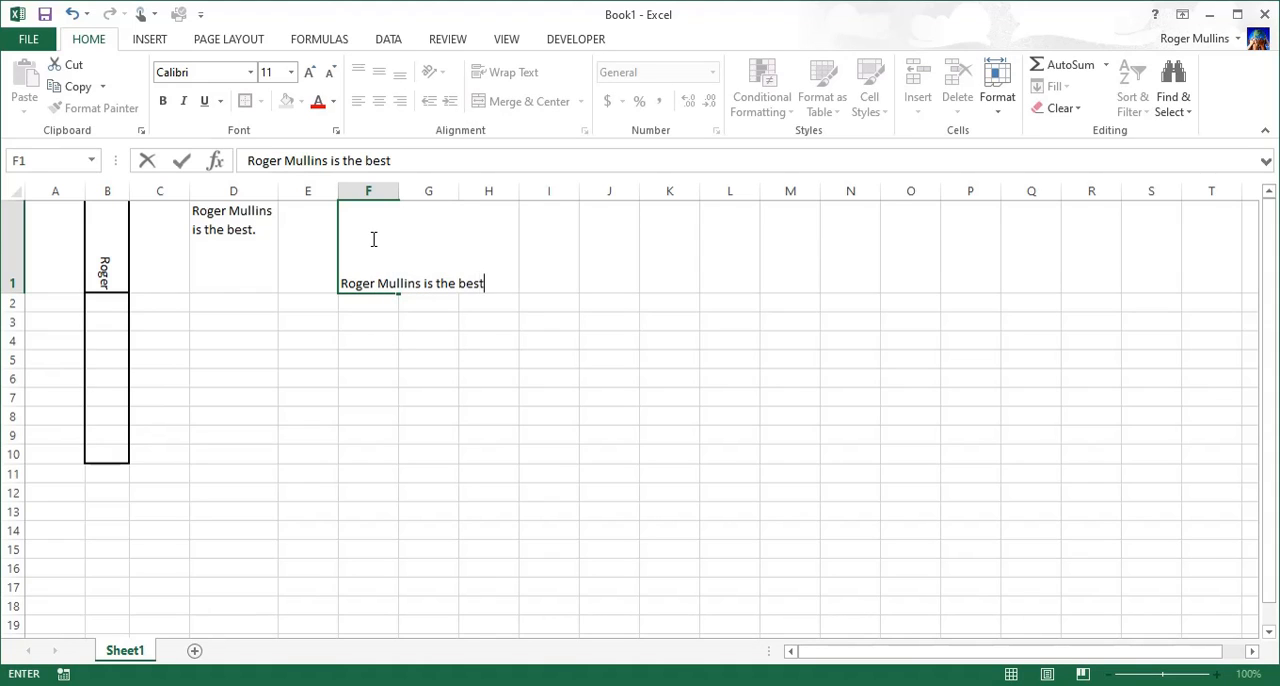
Step: Enter the person's full name followed by "is the best" in cell F1
type("est")
left_click(390, 356)
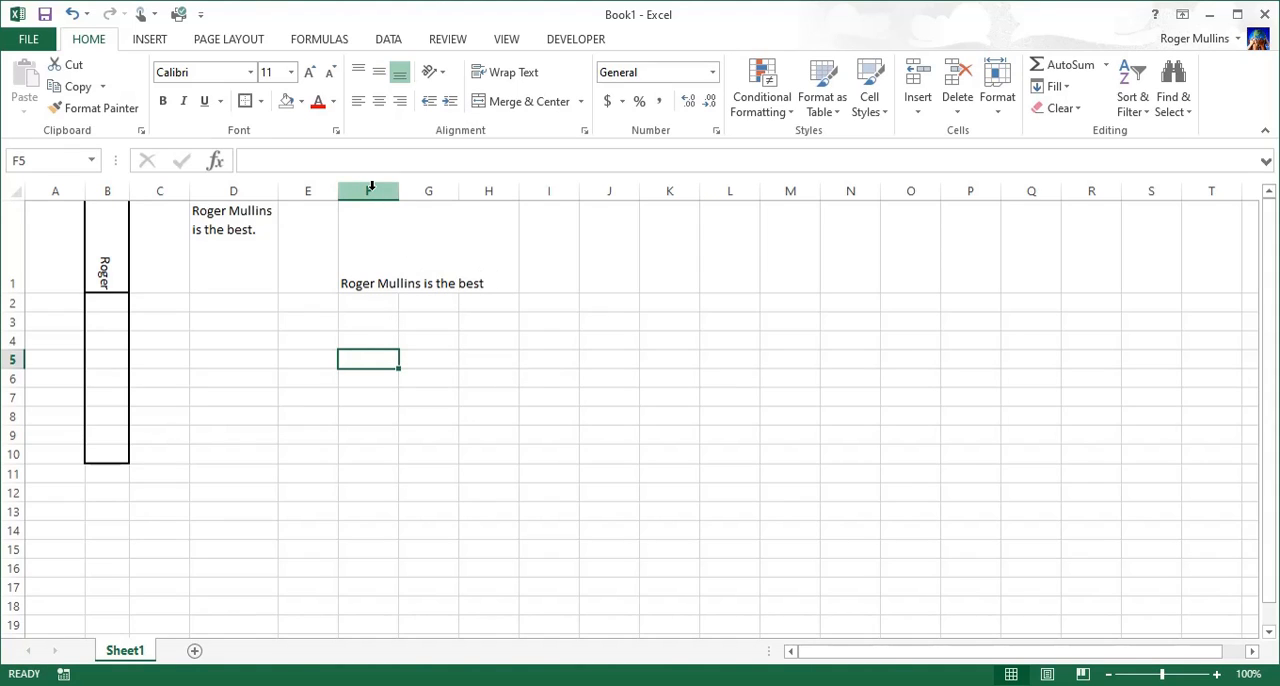
Step: Check which of F1, G1 and H1 holds the overflowing text, and AutoFit the width of column F
left_click(373, 283)
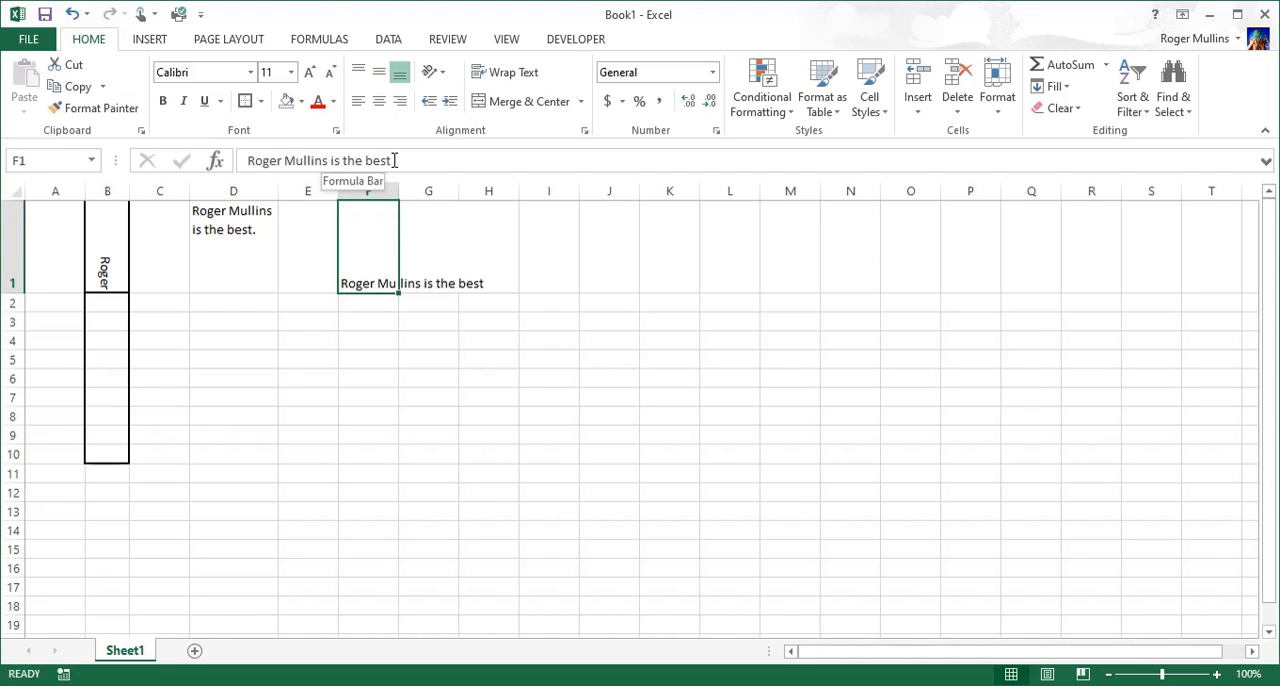
left_click(422, 275)
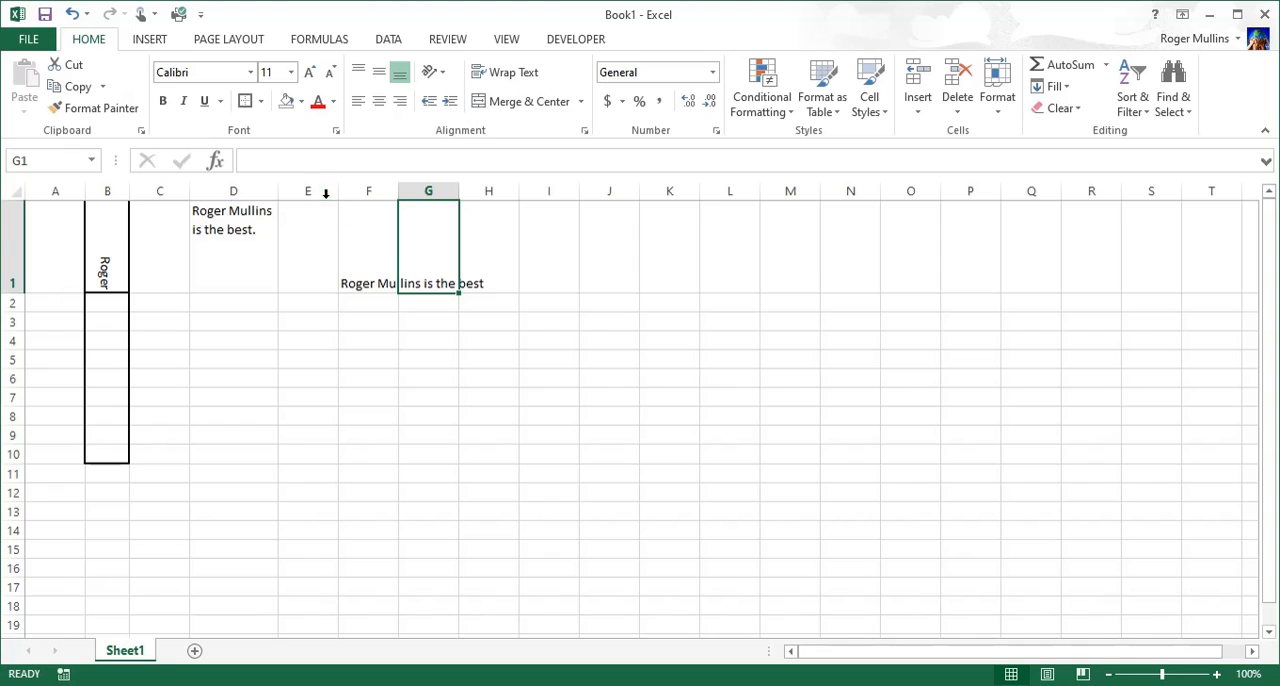
left_click(469, 283)
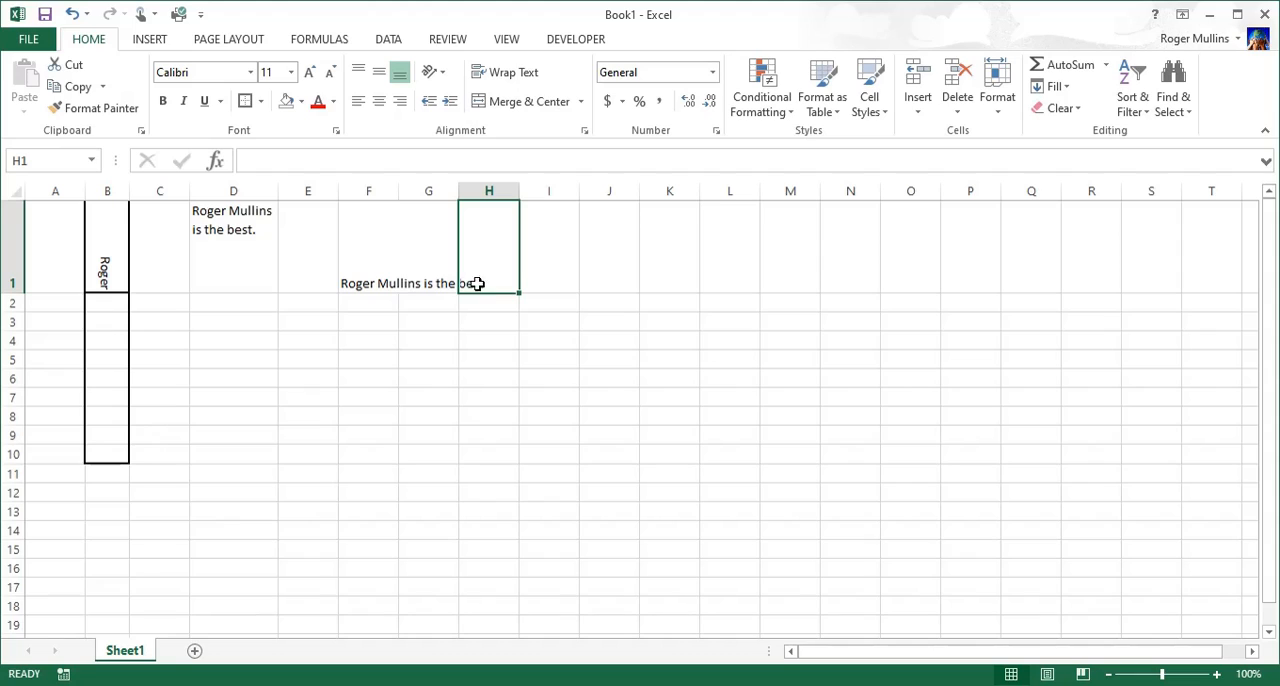
left_click(386, 244)
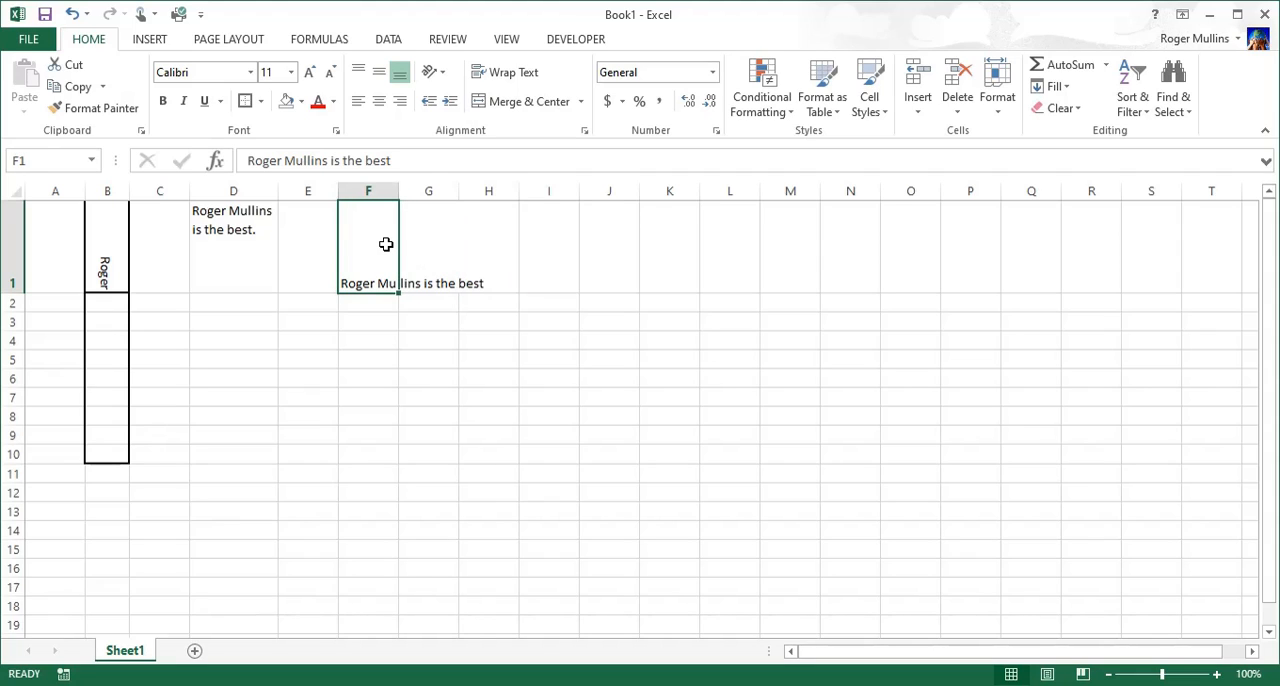
double_click(398, 191)
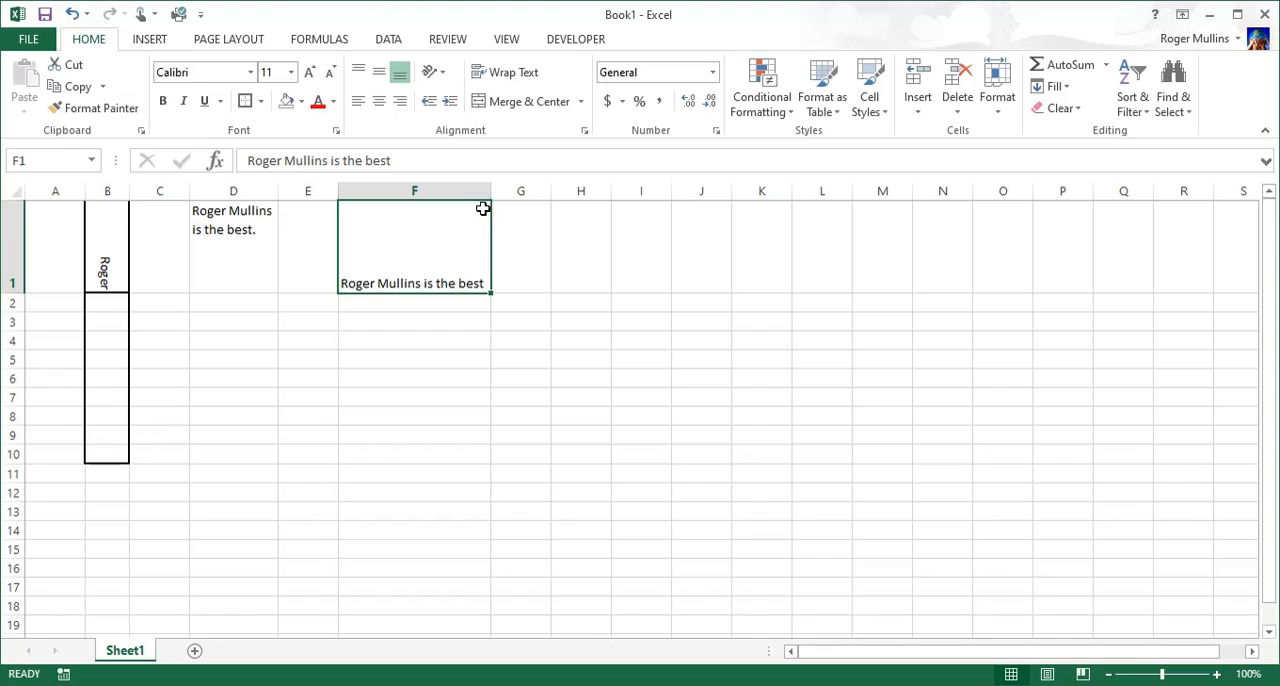
Step: Insert a line break at the end of D1's text and add the person's first name on the new line
left_click(234, 241)
double_click(258, 231)
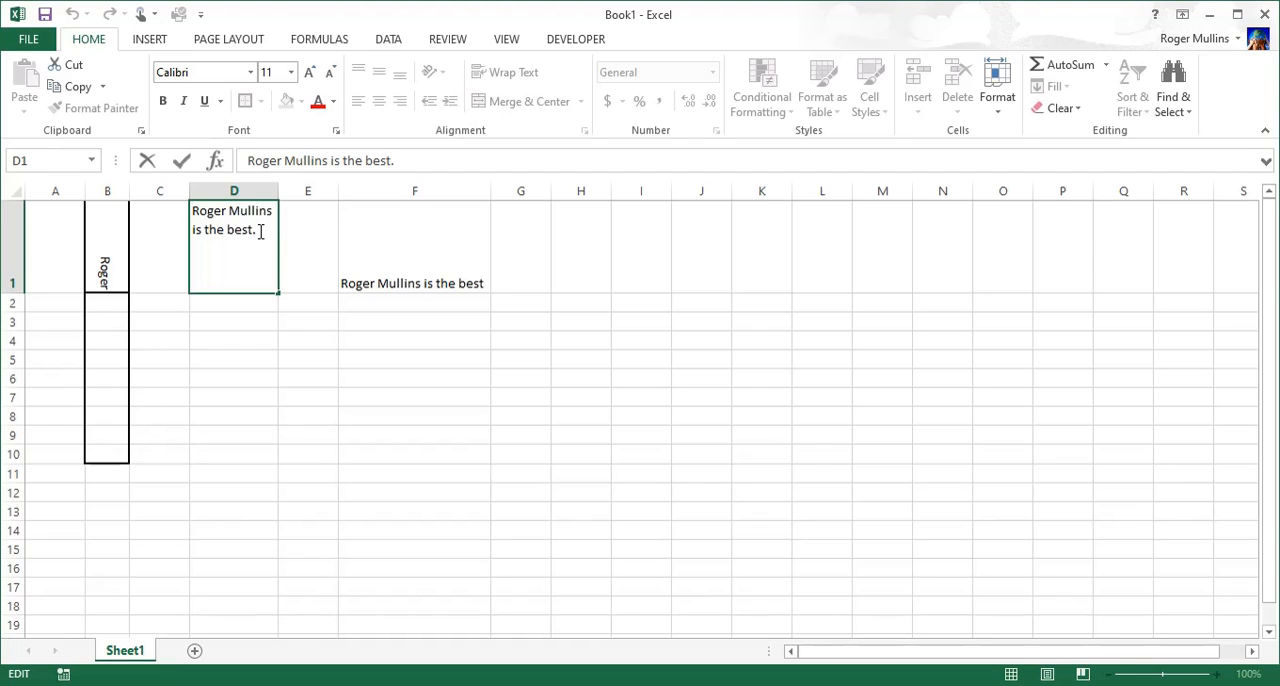
key("Return")
left_click(260, 231)
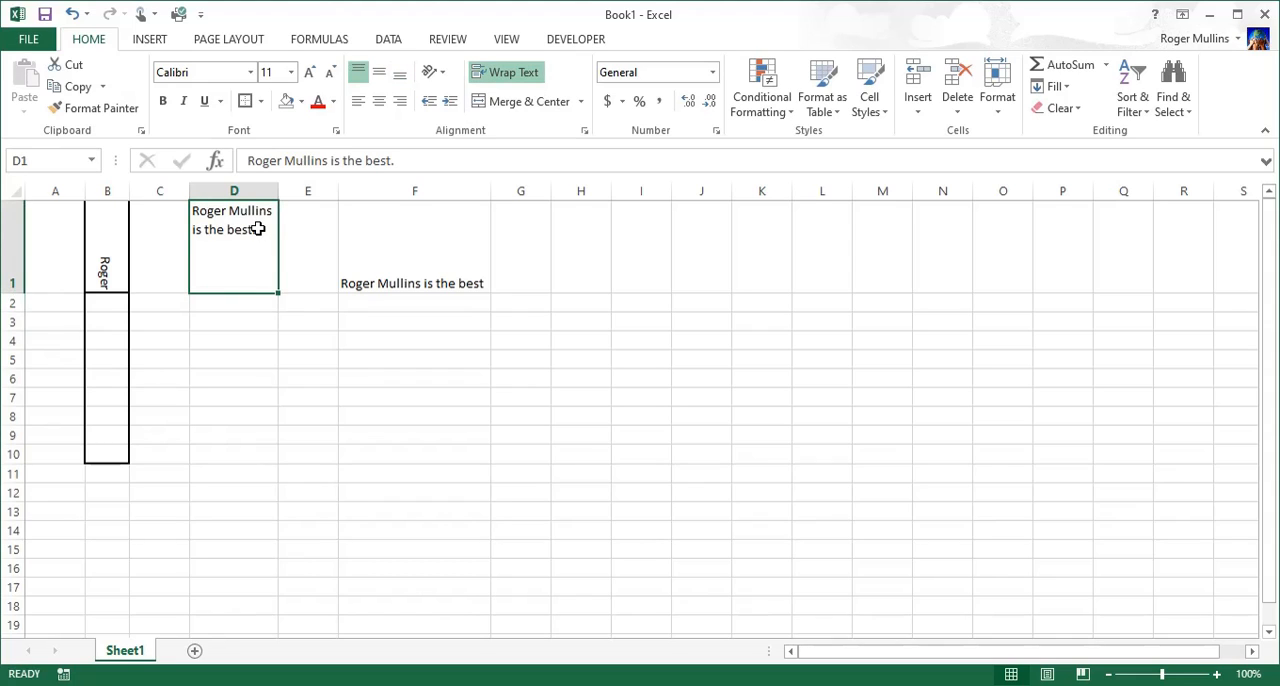
double_click(258, 229)
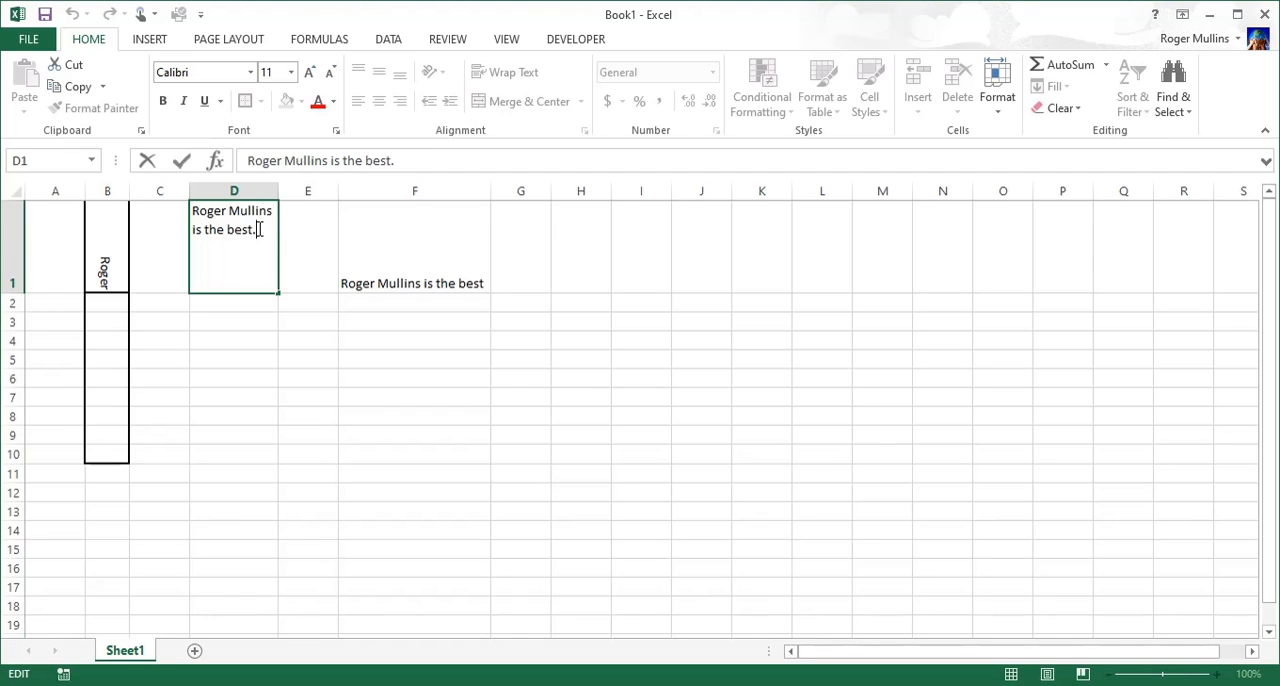
key("alt+Return")
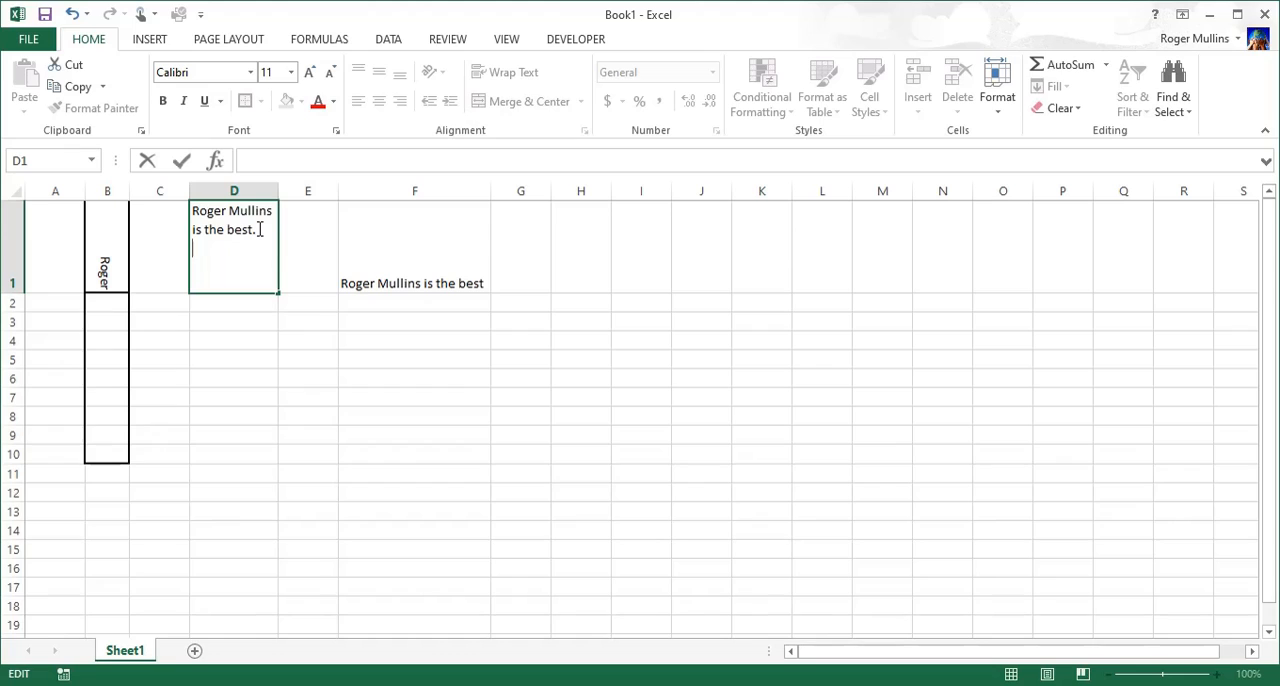
type("Roger")
left_click(389, 318)
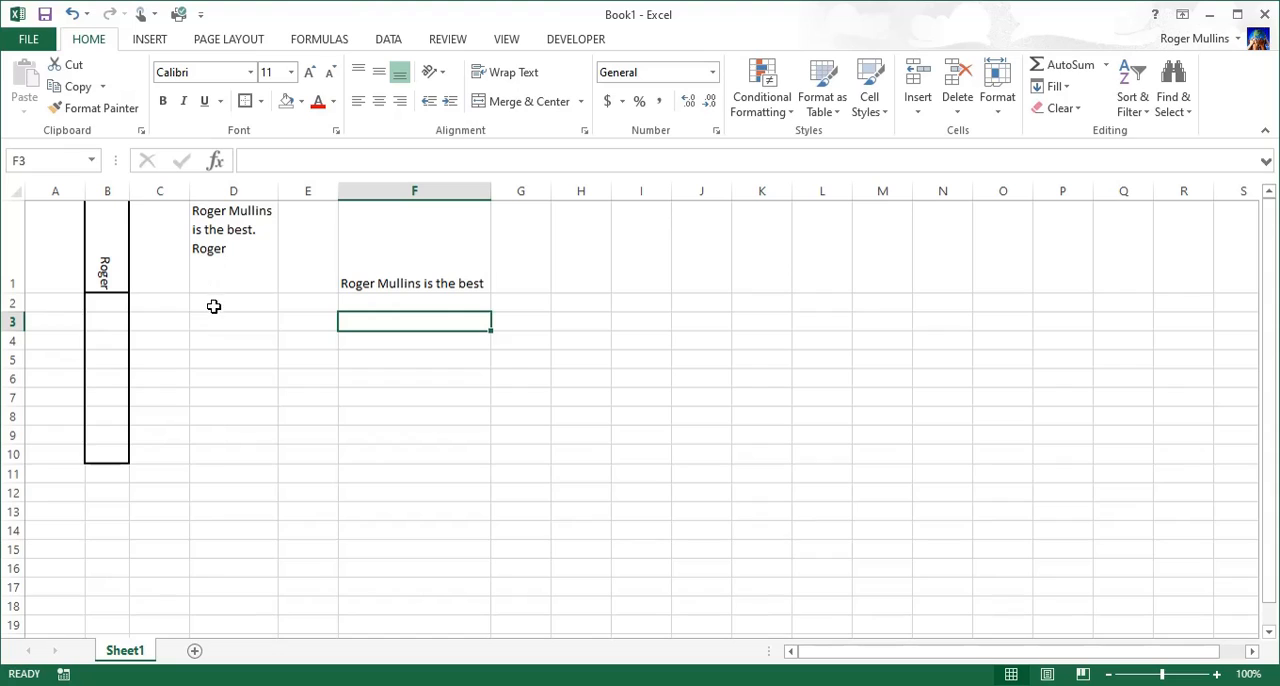
Step: Merge and center the range D3:G8 and apply a thick outside border to the merged cell
left_click_drag(222, 323, 507, 418)
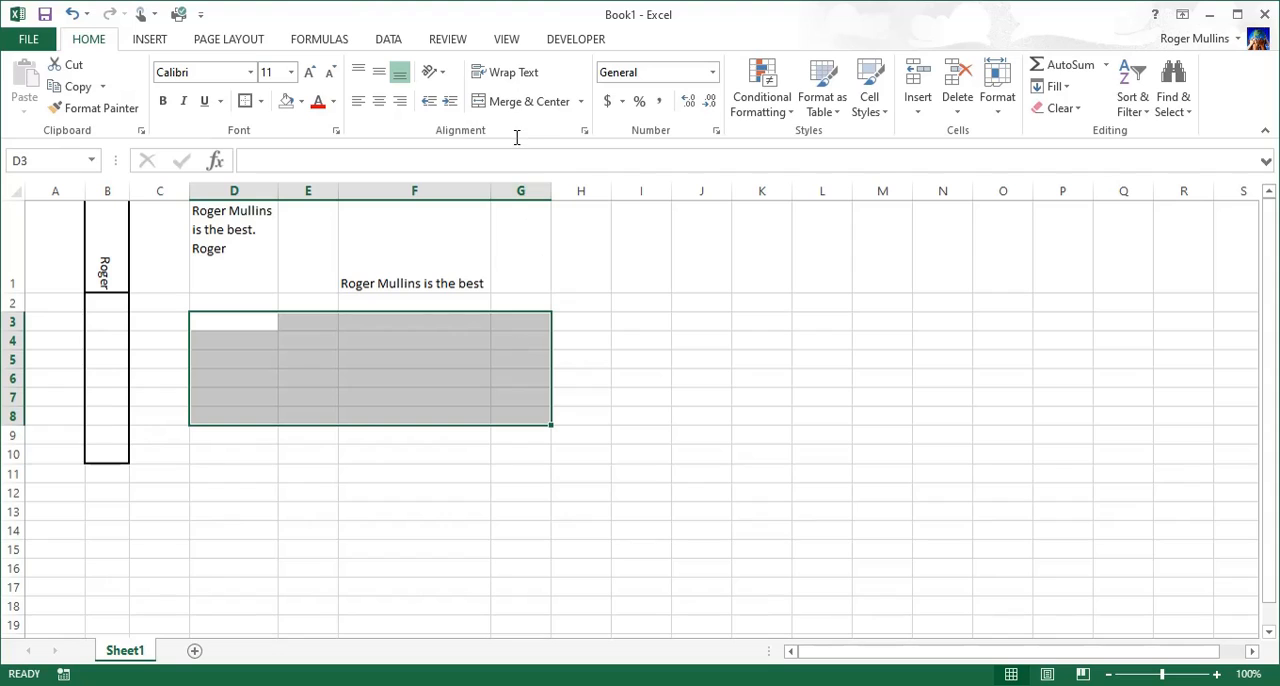
left_click(522, 102)
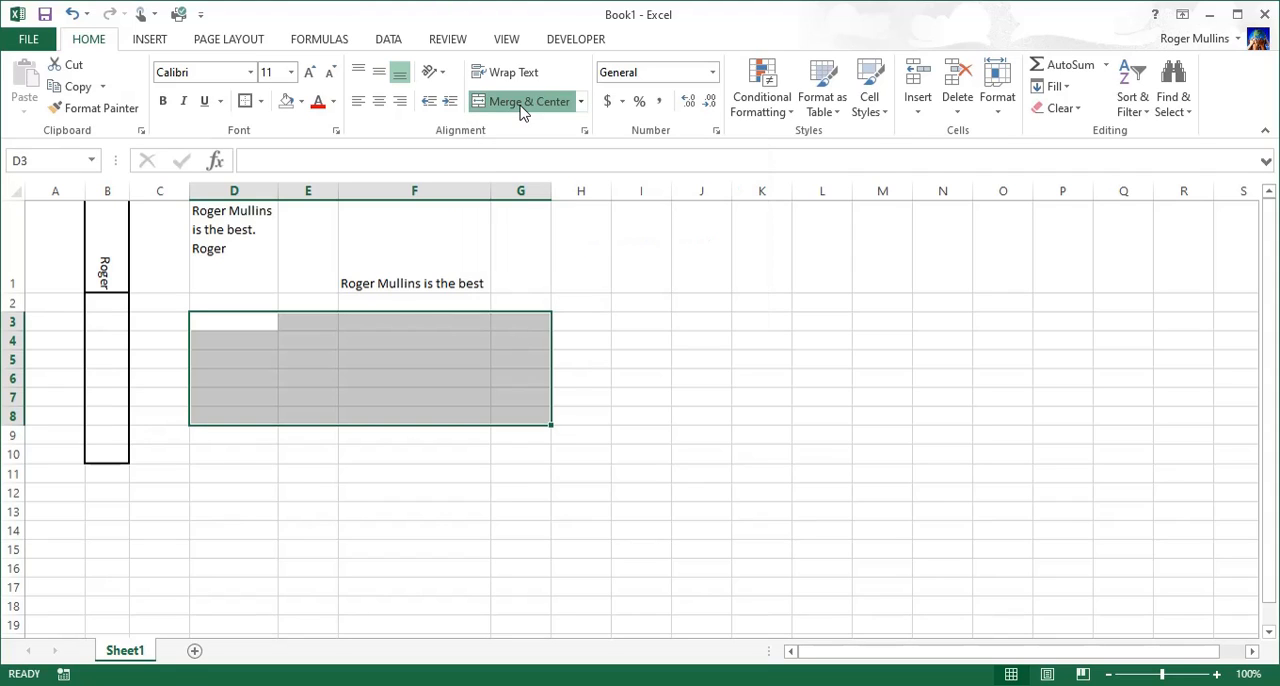
left_click(566, 374)
left_click(440, 363)
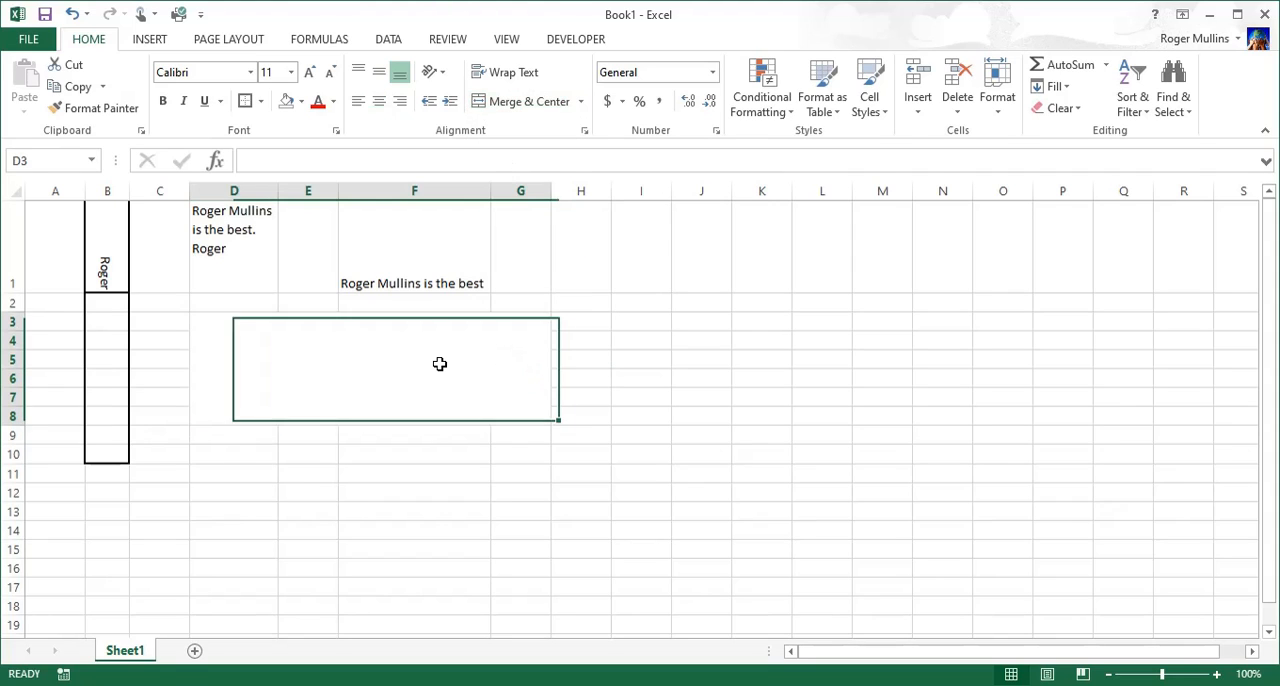
left_click(244, 102)
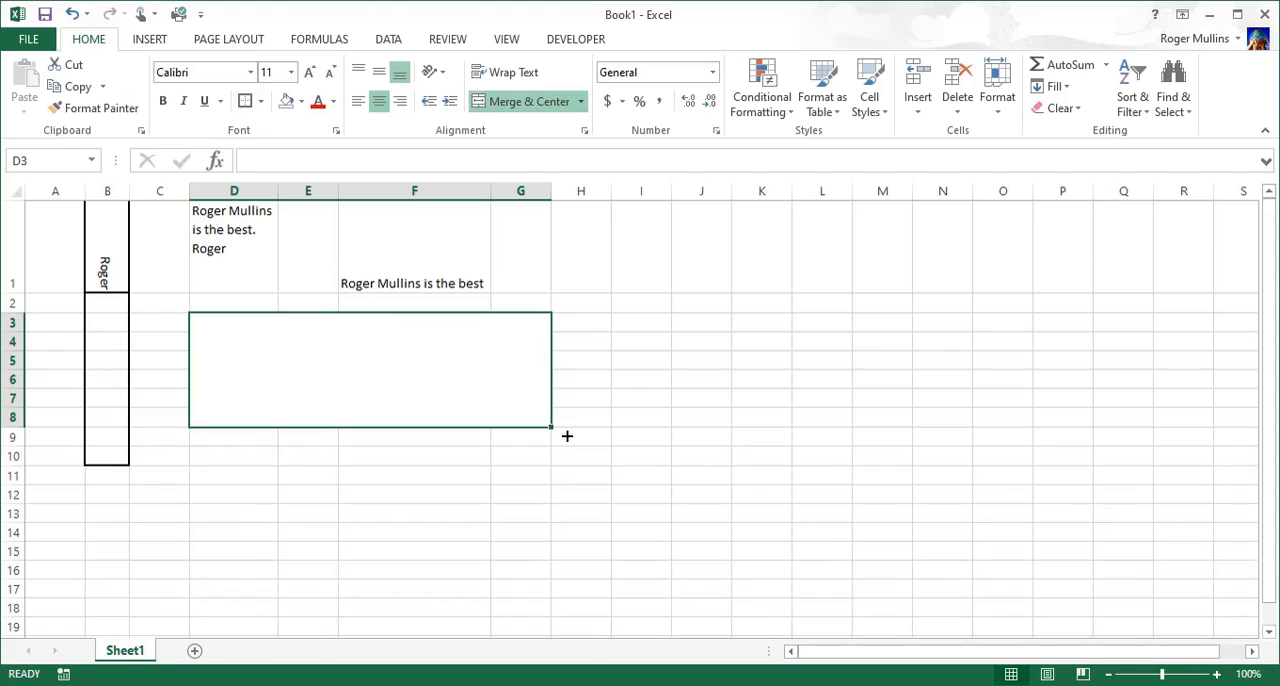
left_click(600, 397)
Step: Enter the person's first name in the merged cell D3:G8
left_click(354, 379)
type("Roger")
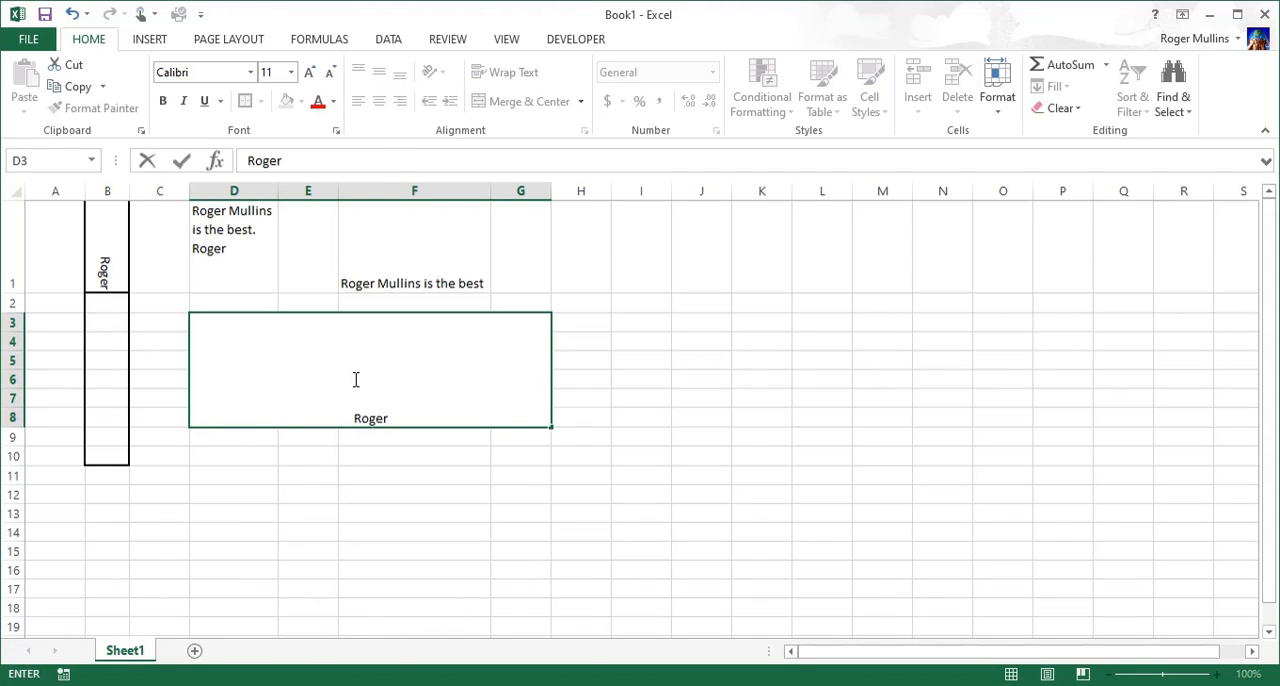
left_click(568, 438)
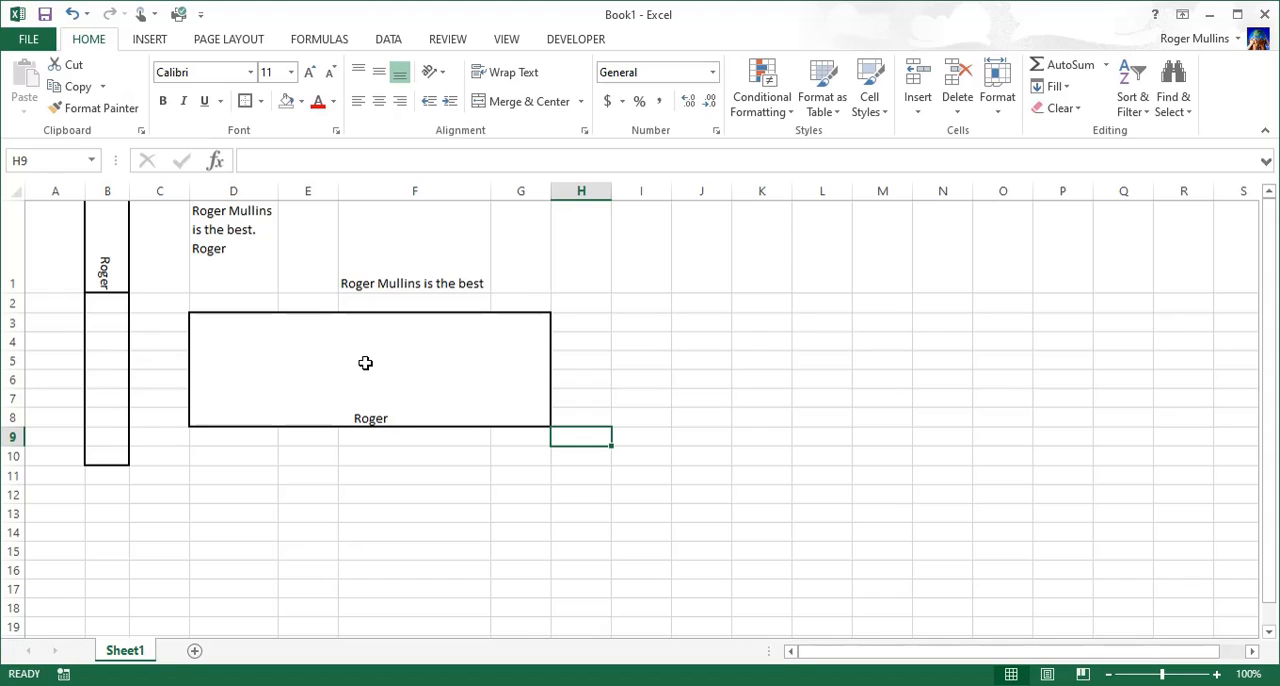
Step: Middle-align the text vertically in the merged cell D3:G8
left_click(379, 75)
left_click(379, 101)
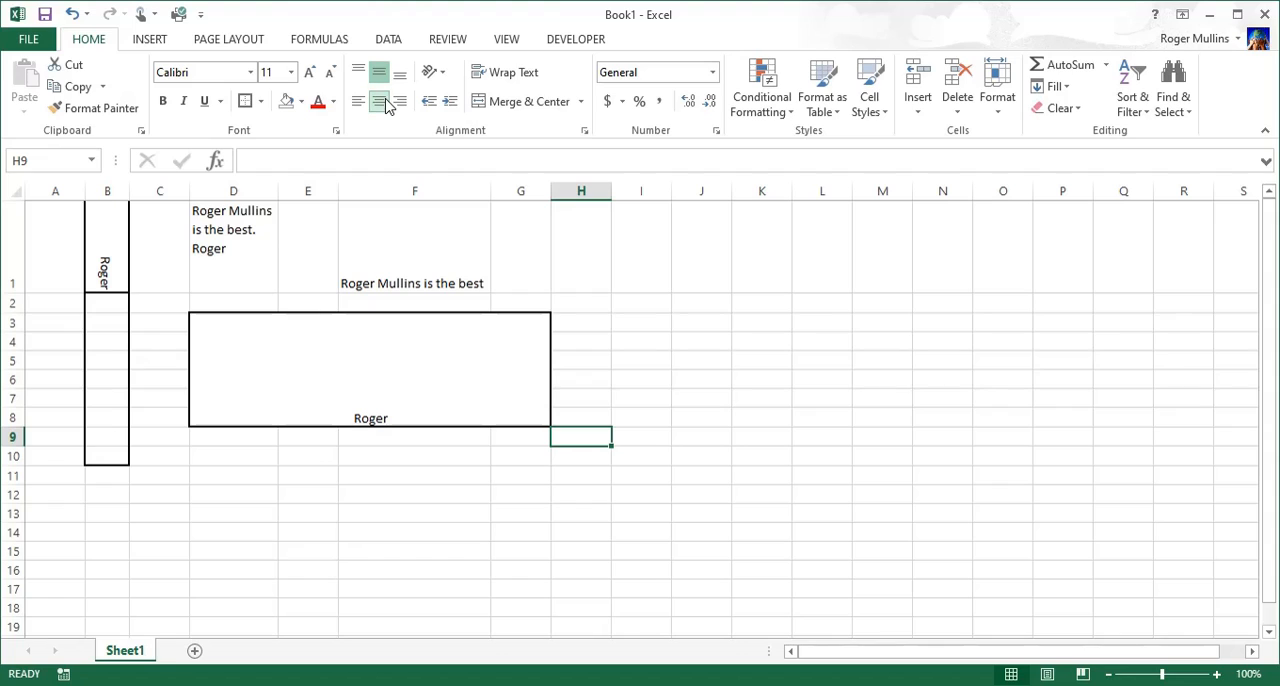
left_click(364, 366)
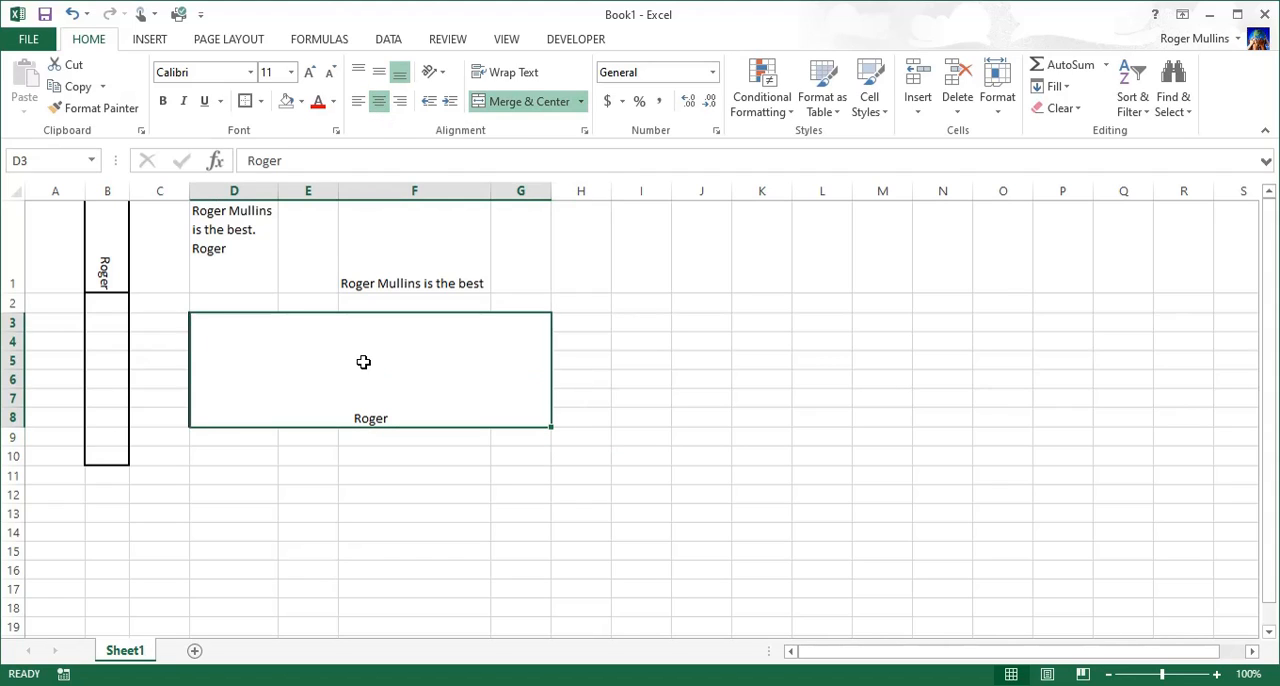
left_click(379, 72)
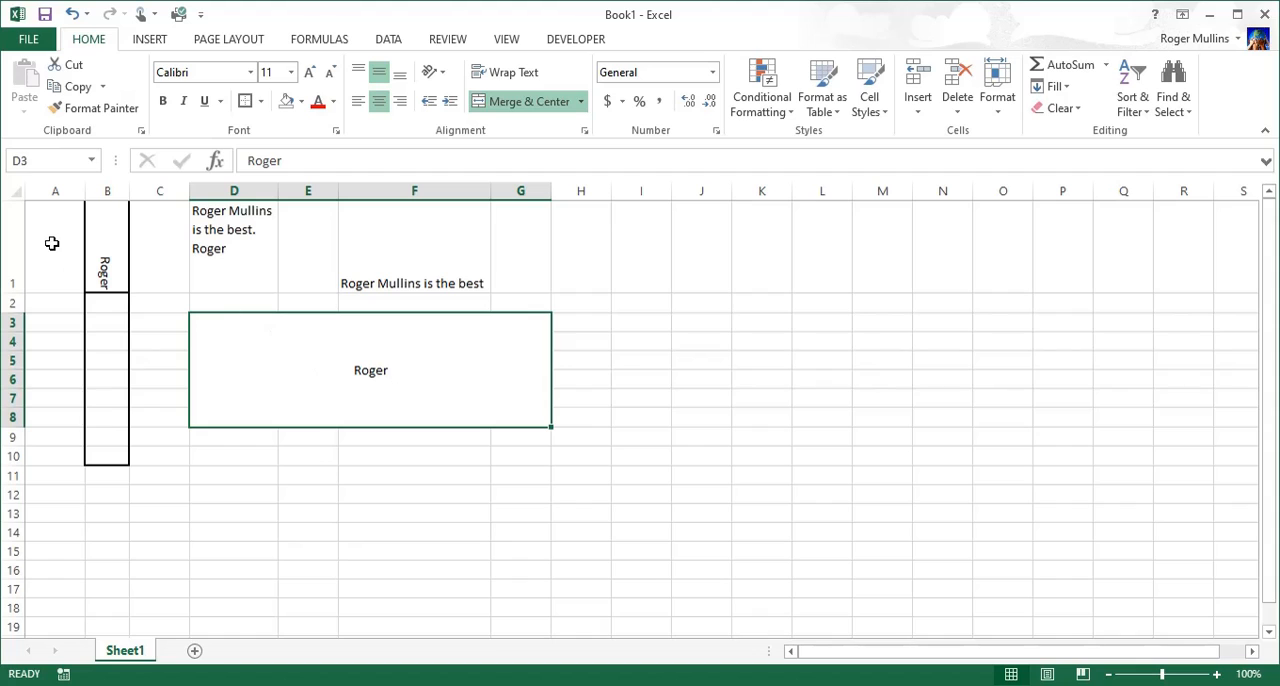
Step: Delete rows 1 to 12 to remove all the sample content and its formatting
left_click_drag(14, 226, 8, 487)
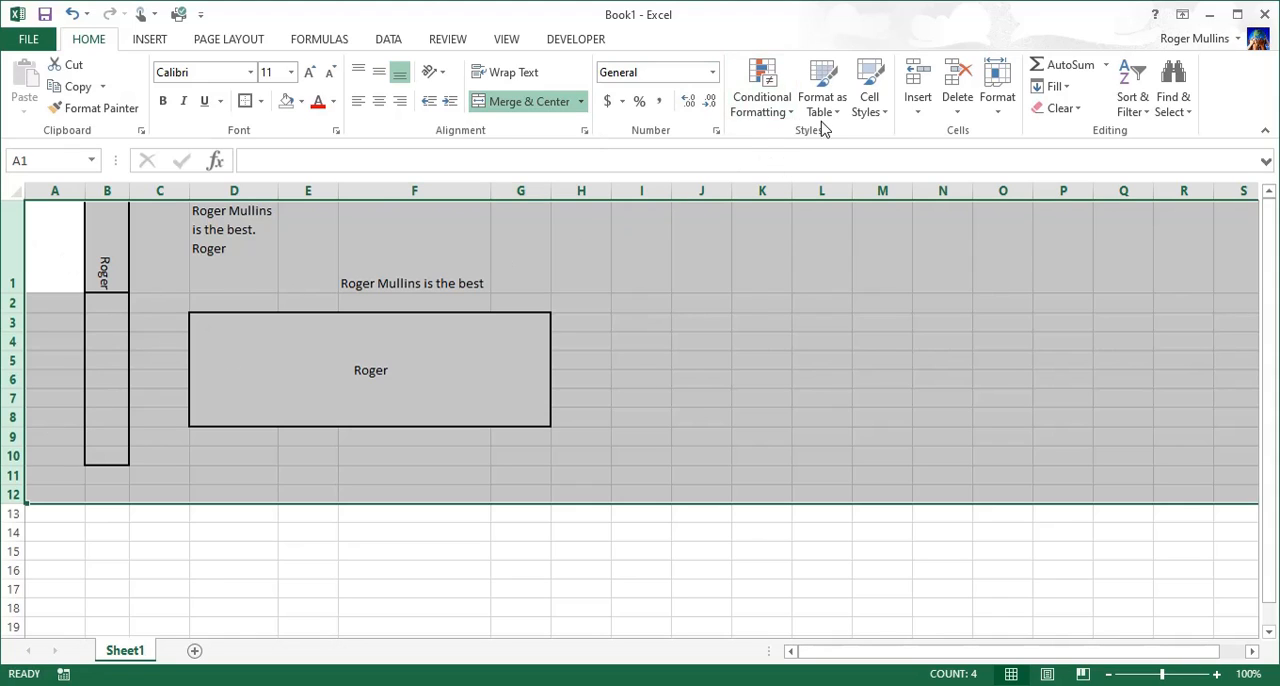
left_click(957, 72)
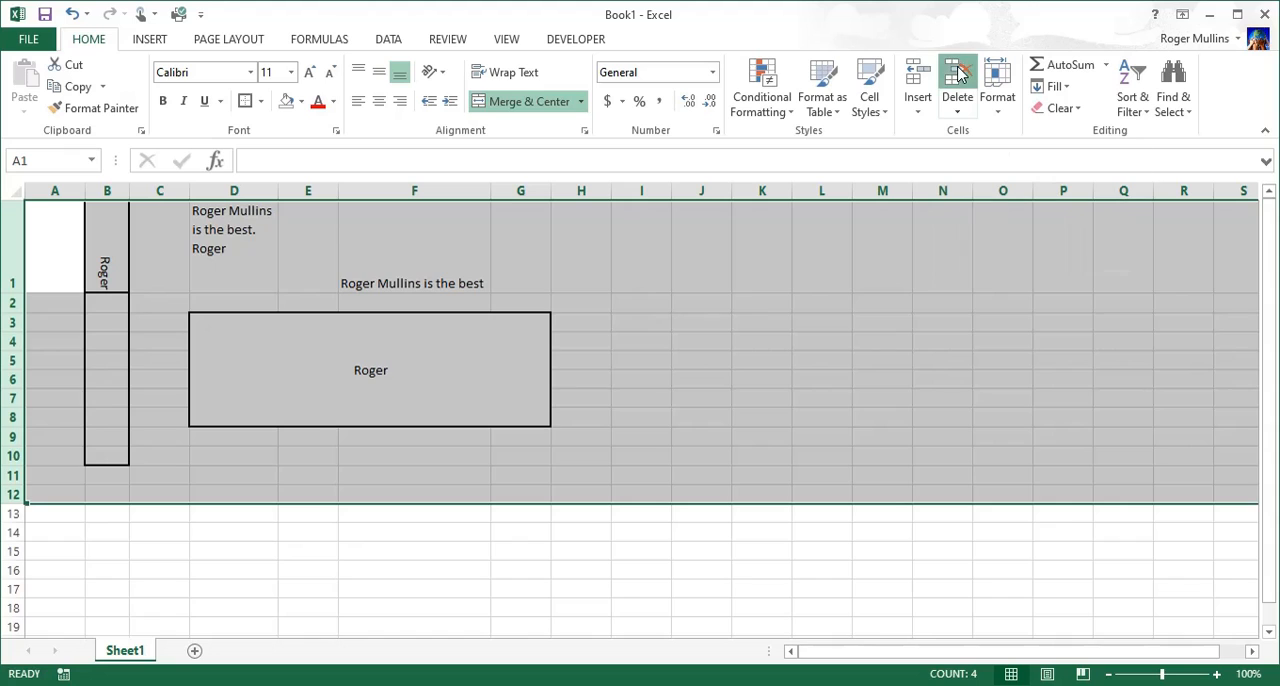
left_click(218, 452)
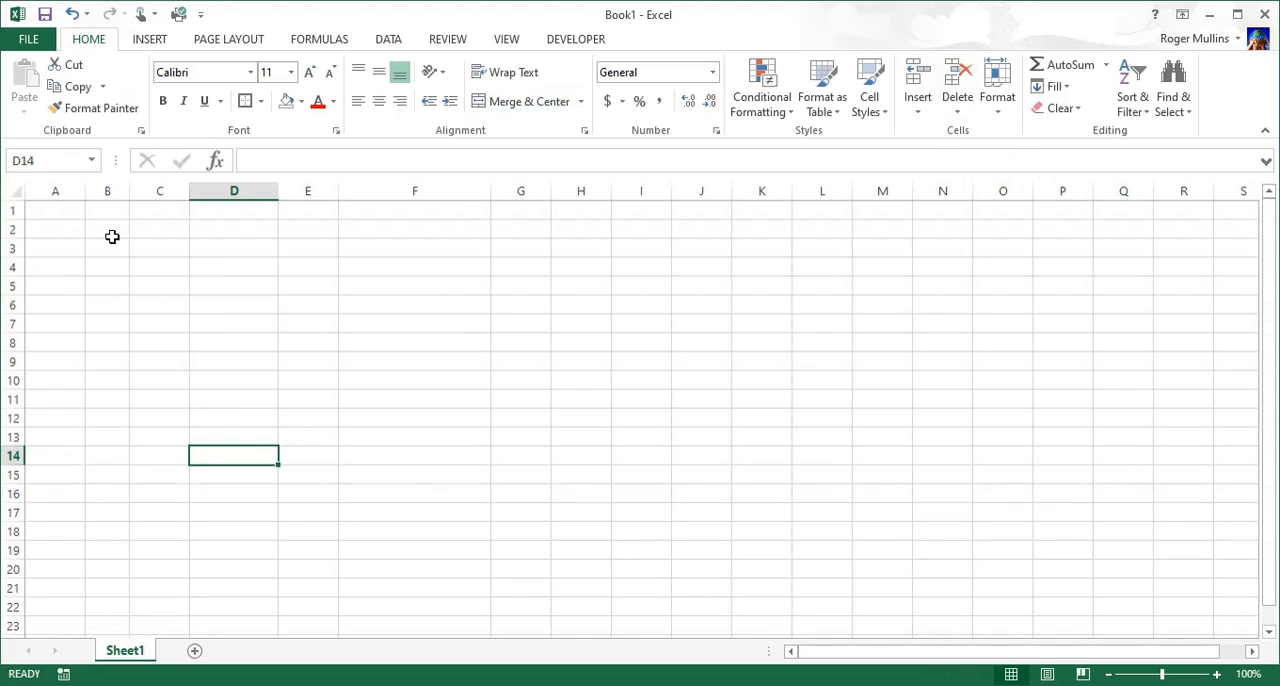
Step: Delete columns A to I to restore the default column widths, and select cell A1
left_click_drag(54, 191, 623, 210)
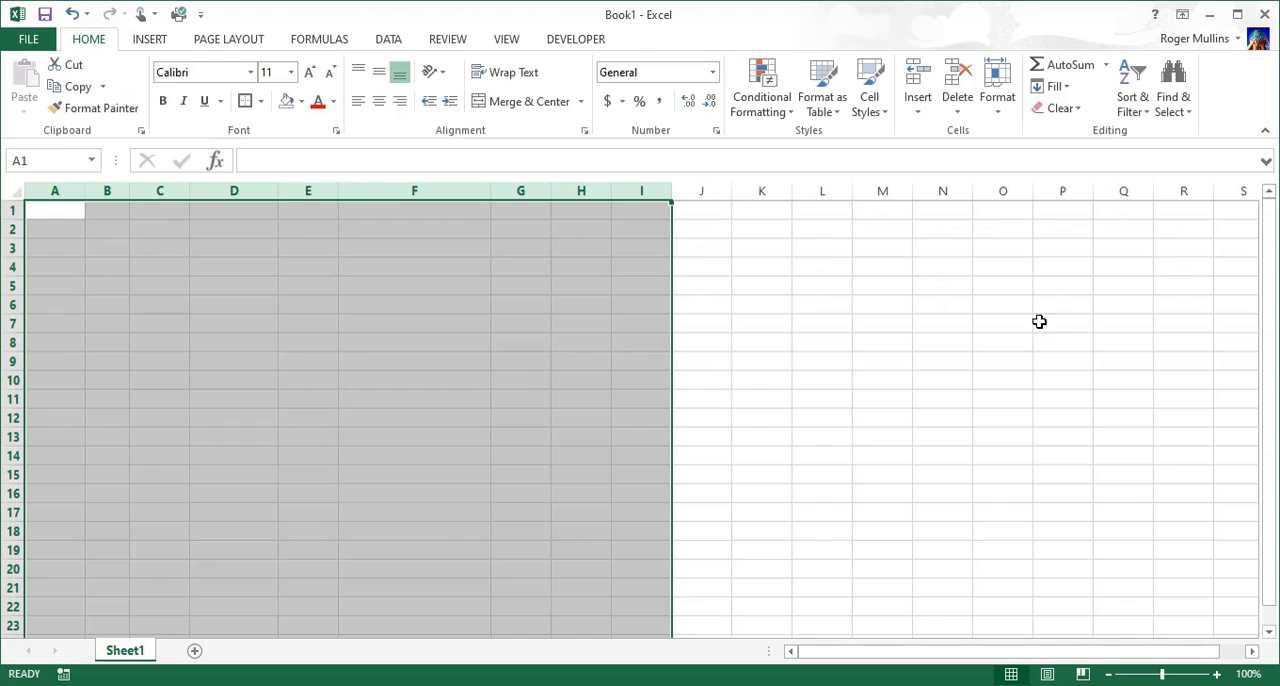
left_click(955, 80)
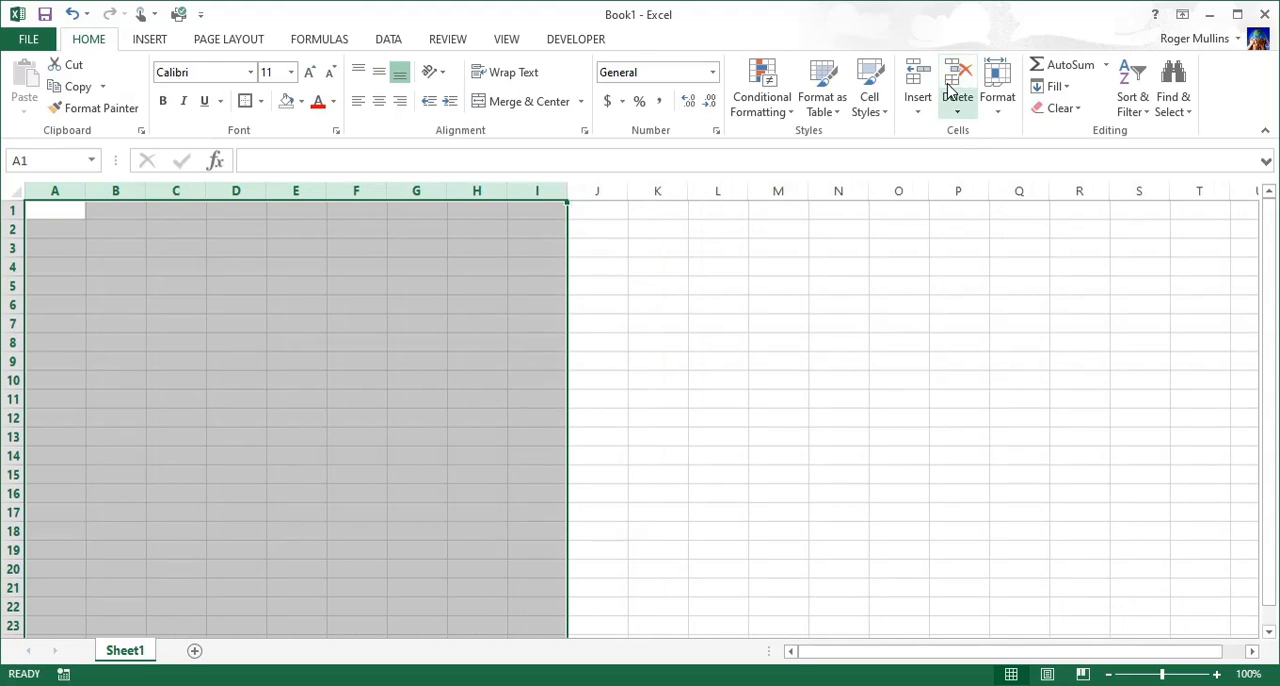
left_click(628, 348)
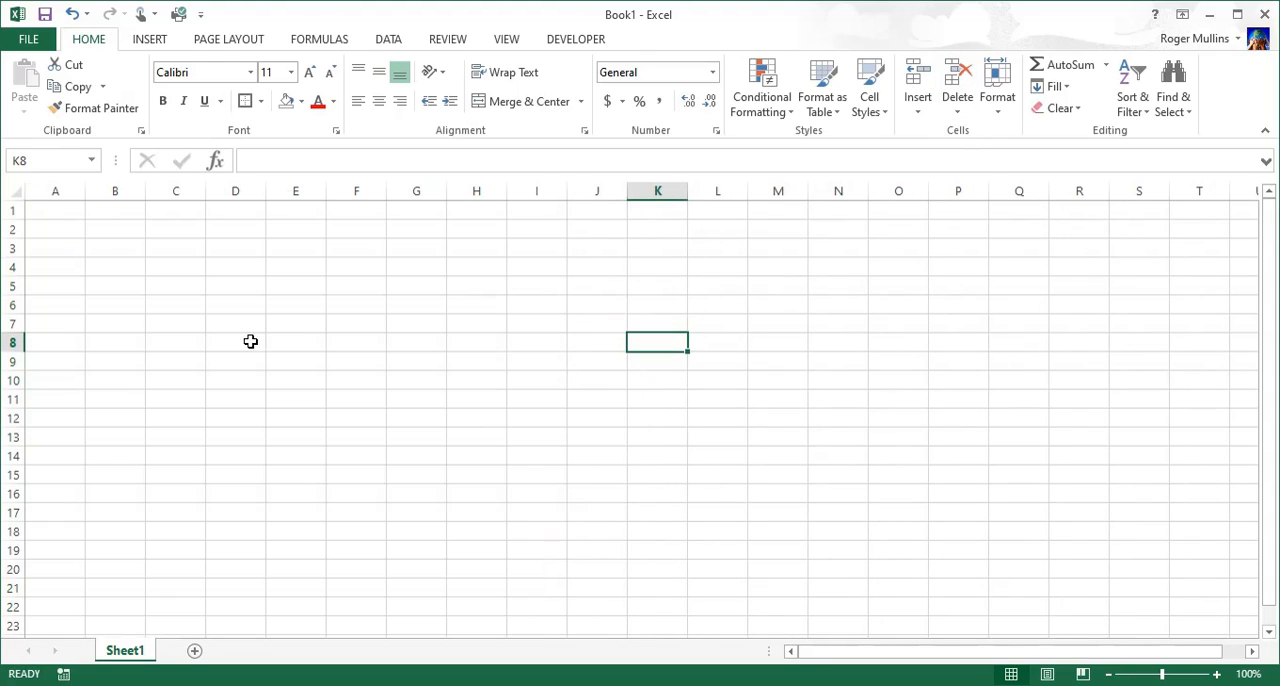
left_click(67, 214)
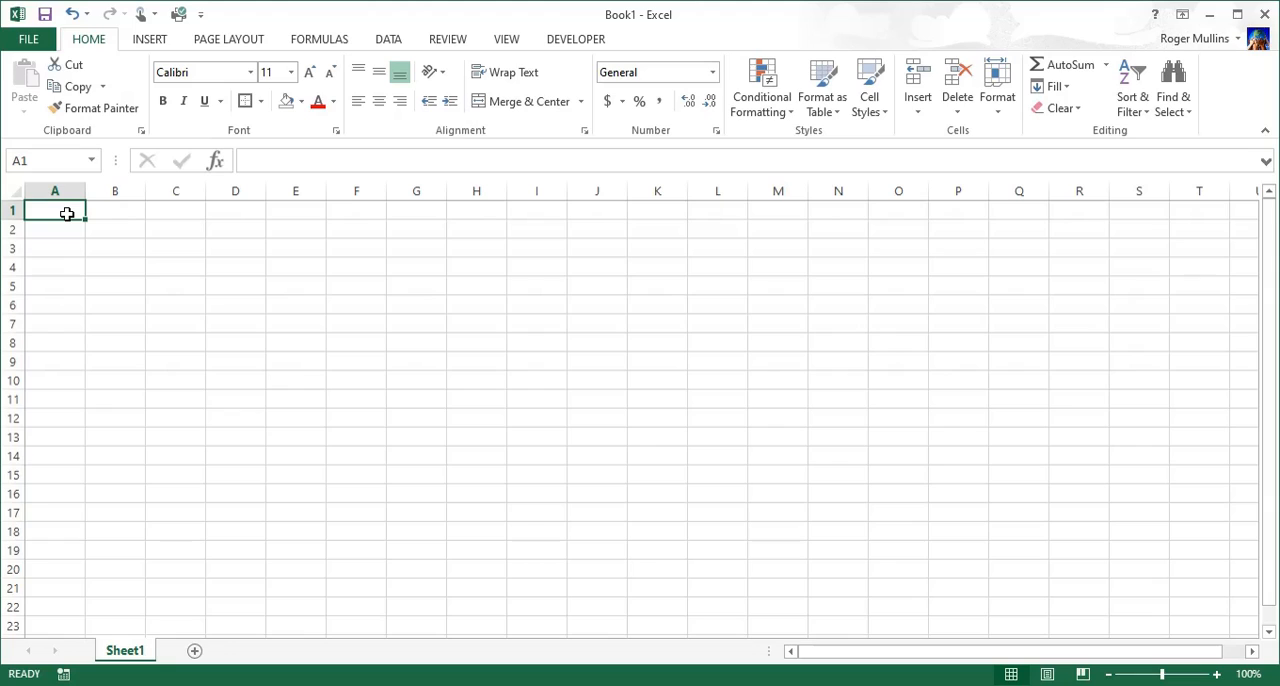